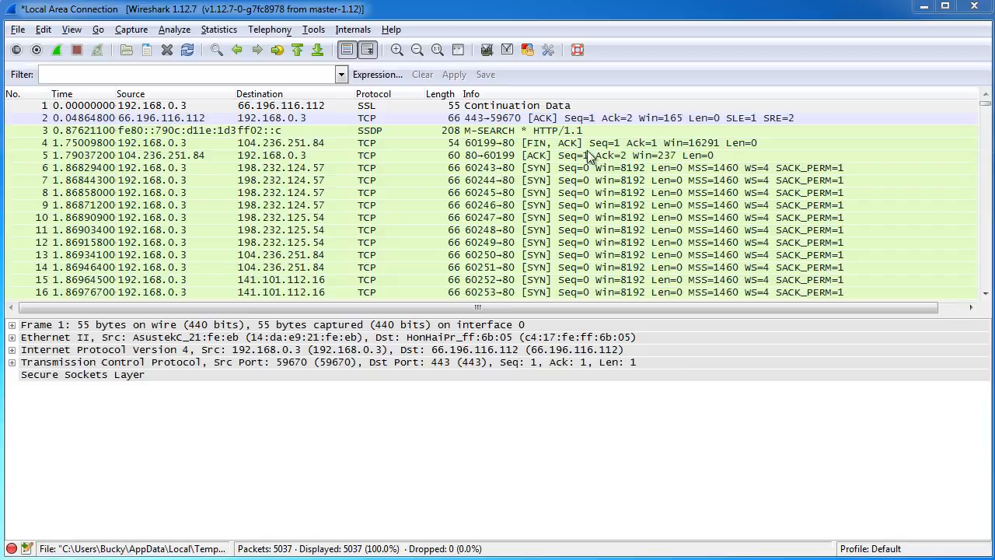
Open the capture options to view the capture filter field, and close the dialog without starting a capture
{"action": "mouse_move", "coordinate": [985, 104]}
{"action": "left_mouse_down"}
{"action": "mouse_move", "coordinate": [986, 187]}
{"action": "mouse_move", "coordinate": [984, 108]}
{"action": "mouse_move", "coordinate": [975, 104]}
{"action": "mouse_move", "coordinate": [985, 110]}
{"action": "mouse_move", "coordinate": [991, 235]}
{"action": "mouse_move", "coordinate": [991, 103]}
{"action": "left_mouse_up"}
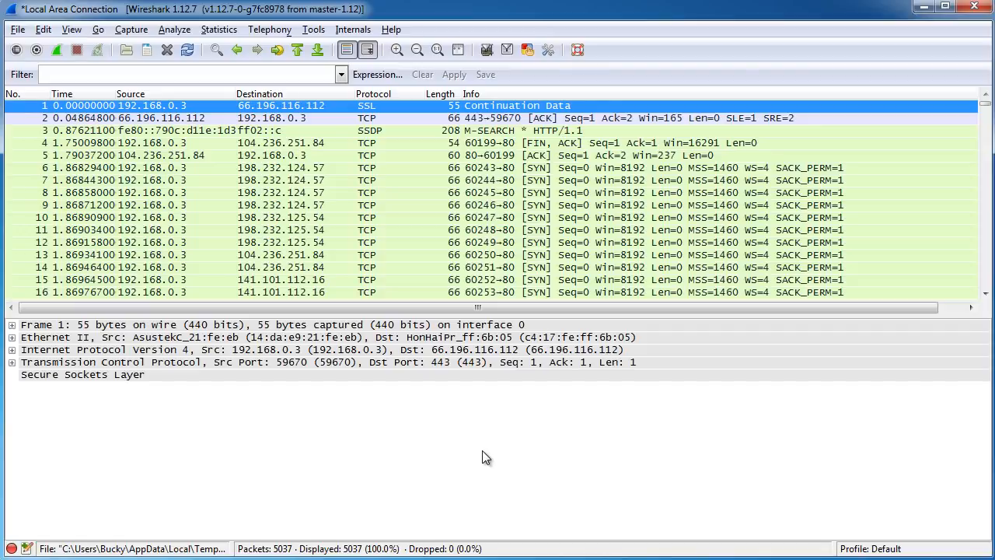
{"action": "left_click", "coordinate": [171, 76]}
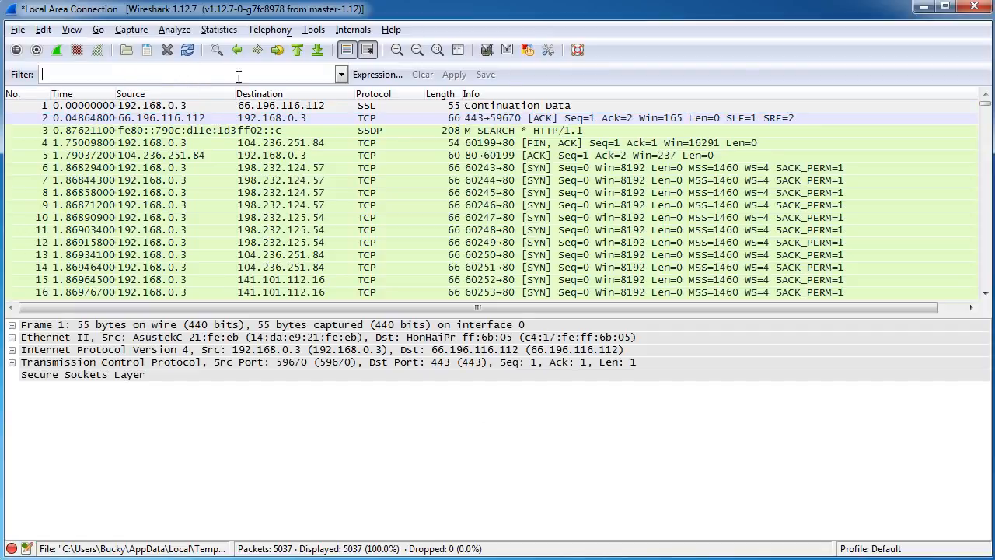
{"action": "left_click", "coordinate": [131, 29]}
{"action": "left_click", "coordinate": [167, 65]}
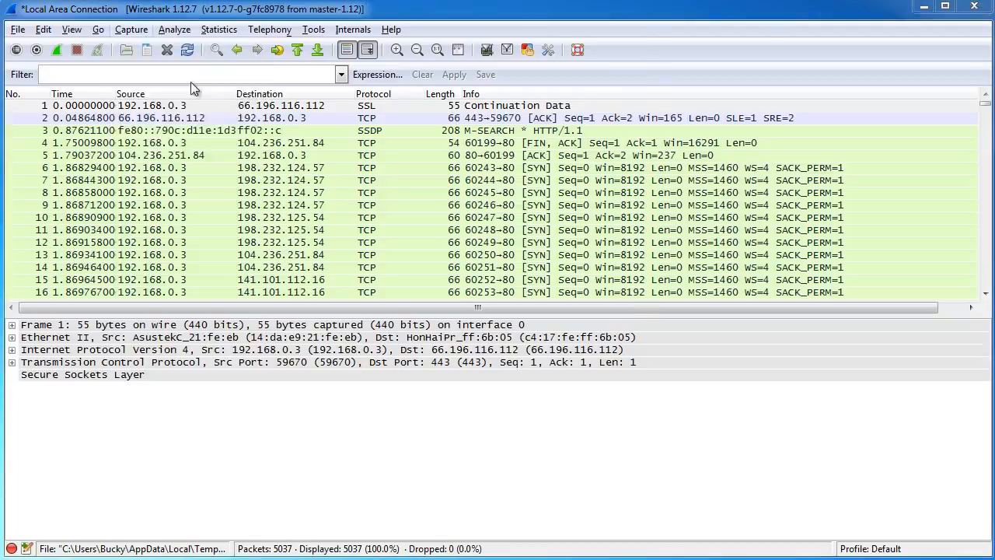
{"action": "left_click_drag", "start_coordinate": [224, 42], "coordinate": [470, 46]}
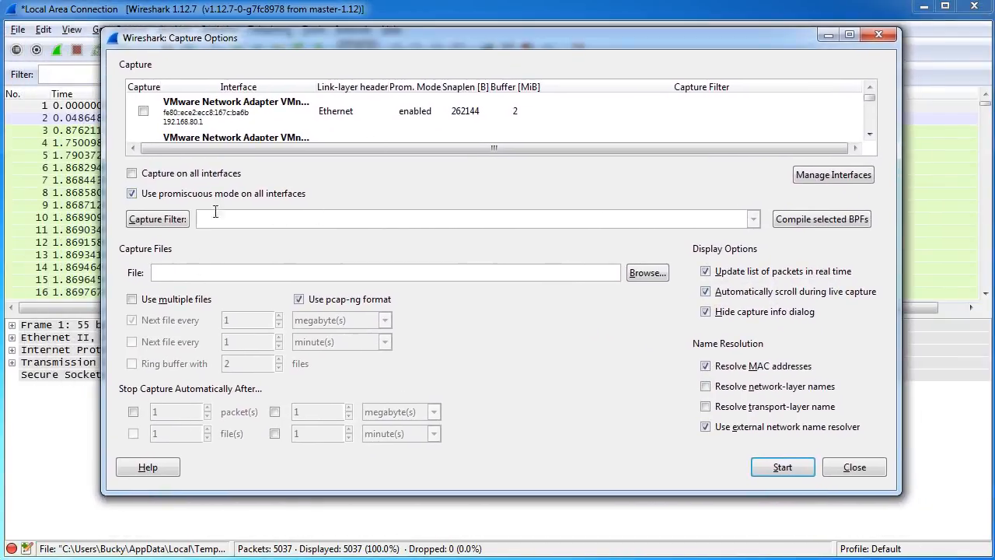
{"action": "left_click", "coordinate": [195, 221]}
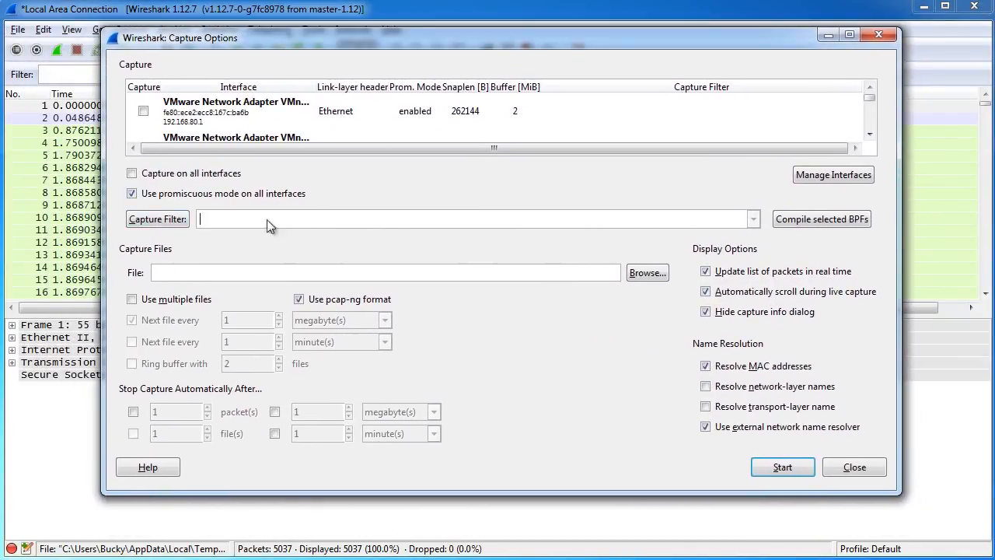
{"action": "left_click", "coordinate": [879, 35]}
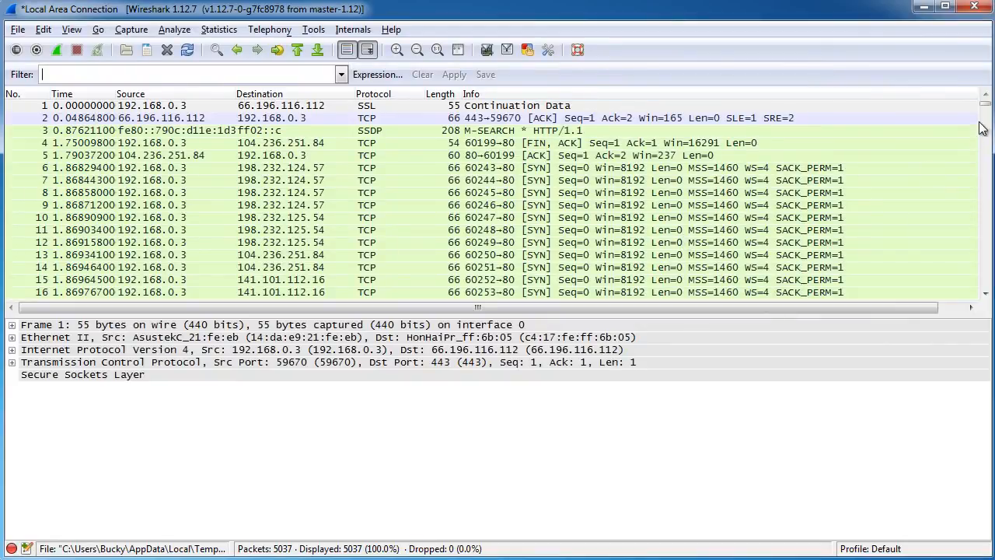
Browse the captured packets down to around packet 870 and return to the start of the list
{"action": "mouse_move", "coordinate": [985, 102]}
{"action": "left_mouse_down"}
{"action": "mouse_move", "coordinate": [985, 115]}
{"action": "mouse_move", "coordinate": [984, 99]}
{"action": "left_mouse_up"}
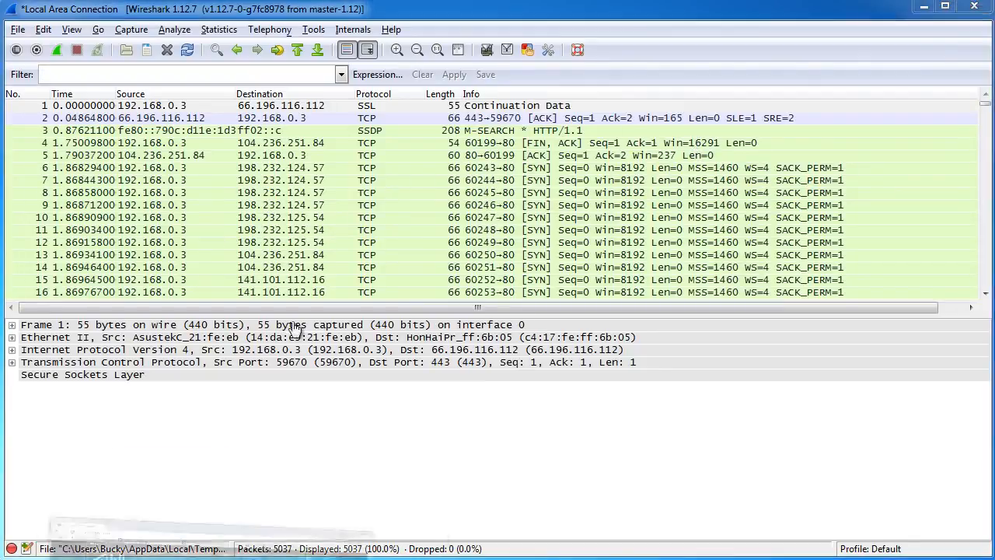
{"action": "left_click", "coordinate": [930, 8]}
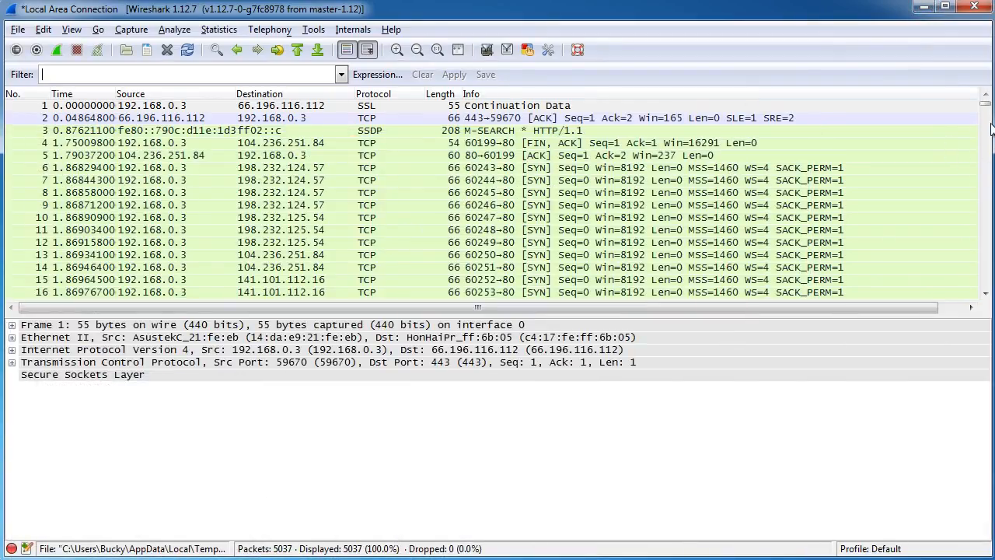
{"action": "left_click_drag", "start_coordinate": [985, 104], "coordinate": [986, 132]}
{"action": "scroll", "coordinate": [501, 228], "scroll_direction": "down", "scroll_amount": 14}
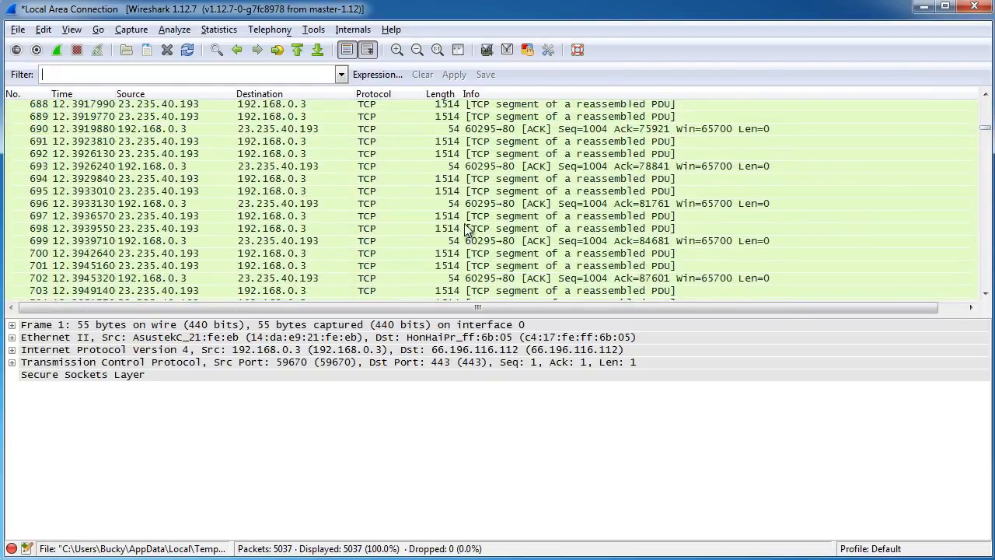
{"action": "scroll", "coordinate": [466, 229], "scroll_direction": "down", "scroll_amount": 20}
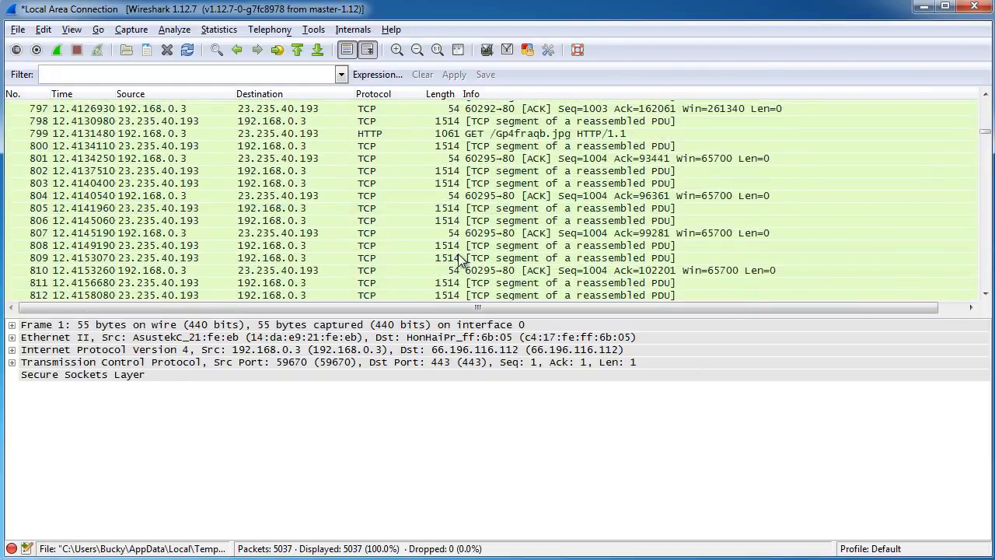
{"action": "scroll", "coordinate": [462, 253], "scroll_direction": "down", "scroll_amount": 20}
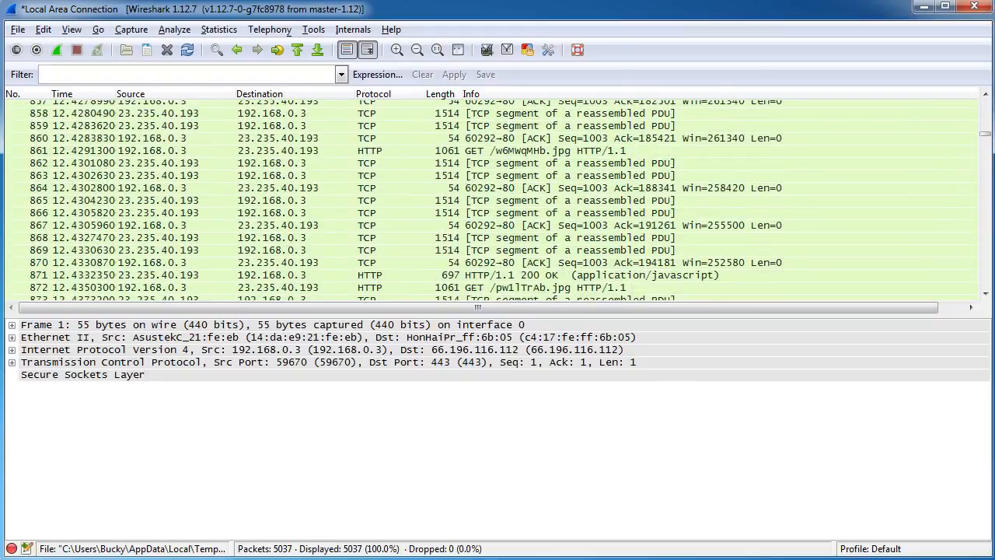
{"action": "left_click_drag", "start_coordinate": [986, 139], "coordinate": [986, 101]}
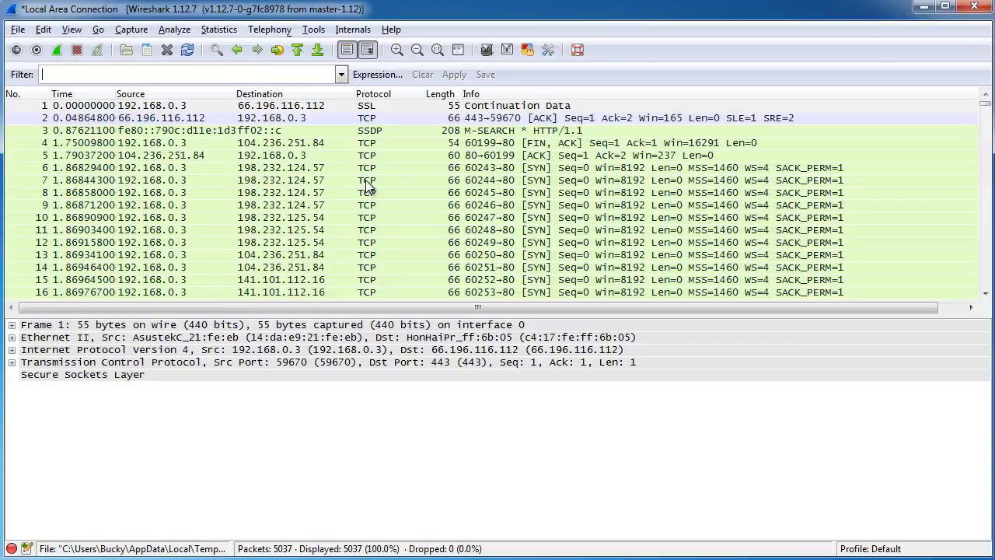
Apply the display filter "http" to the captured packets and look through the filtered list
{"action": "left_click", "coordinate": [213, 73]}
{"action": "type", "text": "http"}
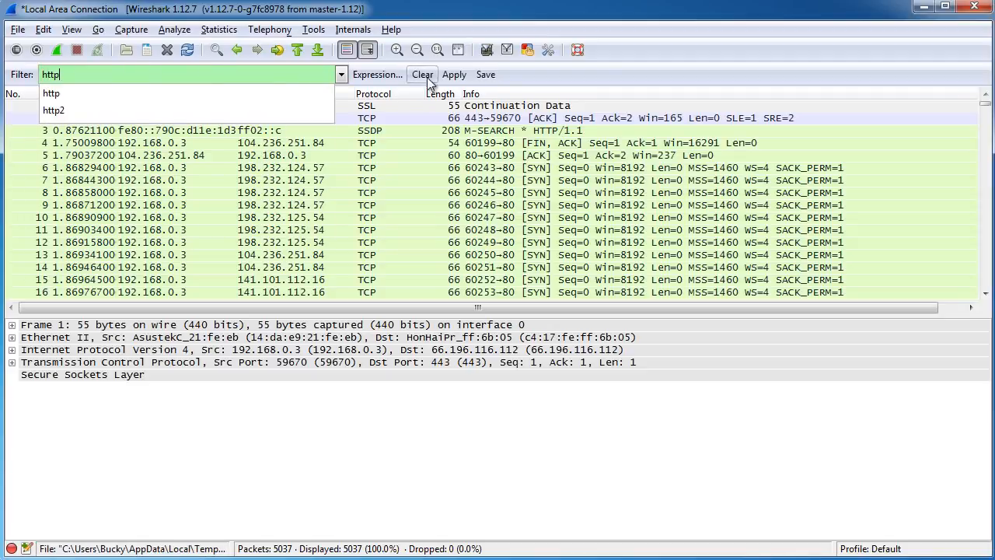
{"action": "left_click", "coordinate": [454, 75]}
{"action": "scroll", "coordinate": [395, 235], "scroll_direction": "down", "scroll_amount": 10}
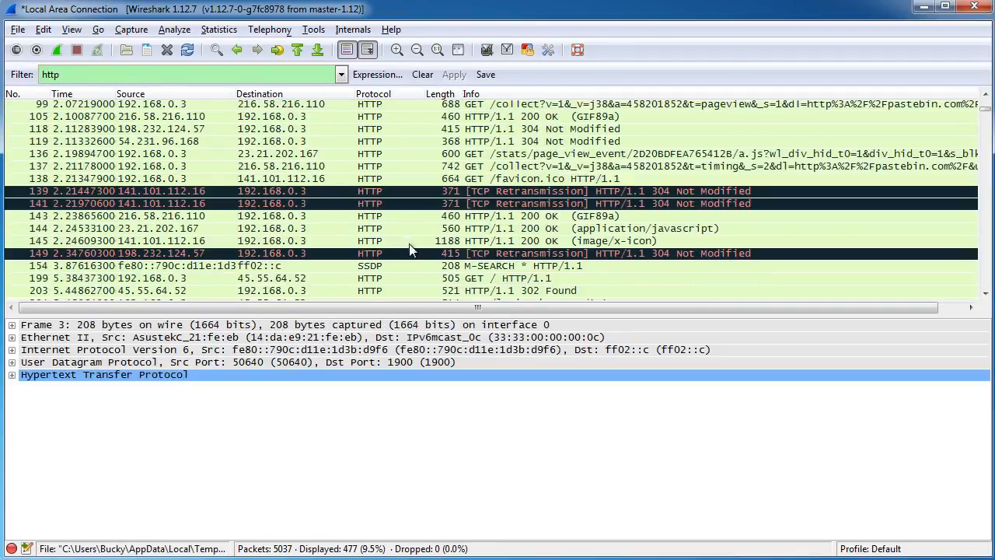
{"action": "scroll", "coordinate": [448, 281], "scroll_direction": "up", "scroll_amount": 10}
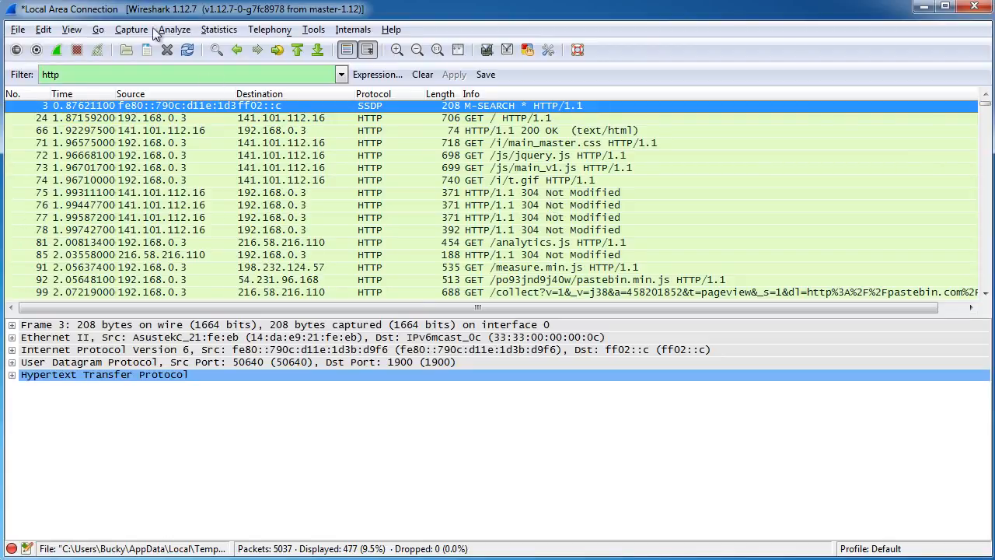
Remove the http display filter and apply the empty filter to show all captured packets again
{"action": "left_click", "coordinate": [81, 72]}
{"action": "key", "text": "BackSpace"}
{"action": "key", "text": "BackSpace"}
{"action": "key", "text": "BackSpace"}
{"action": "key", "text": "BackSpace"}
{"action": "left_click", "coordinate": [449, 194]}
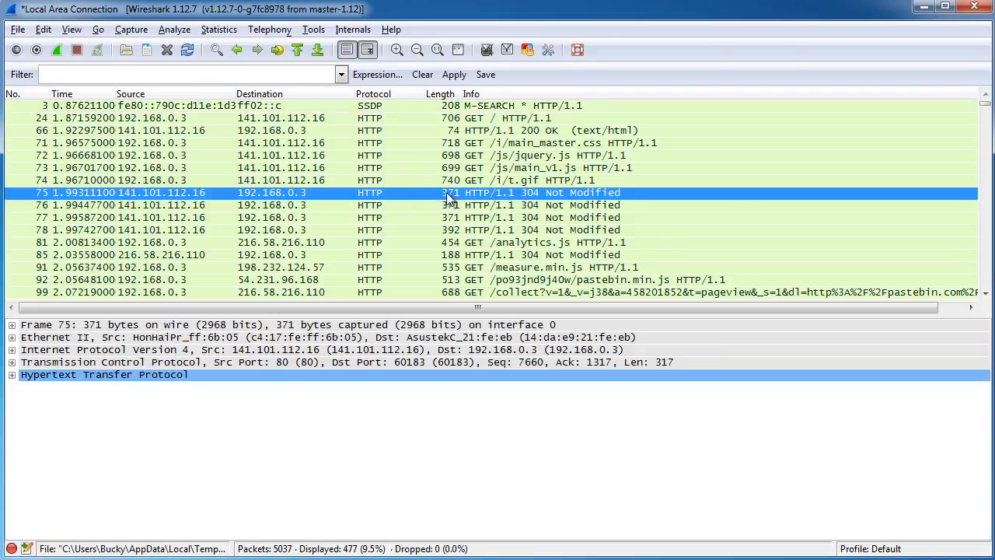
{"action": "left_click", "coordinate": [455, 74]}
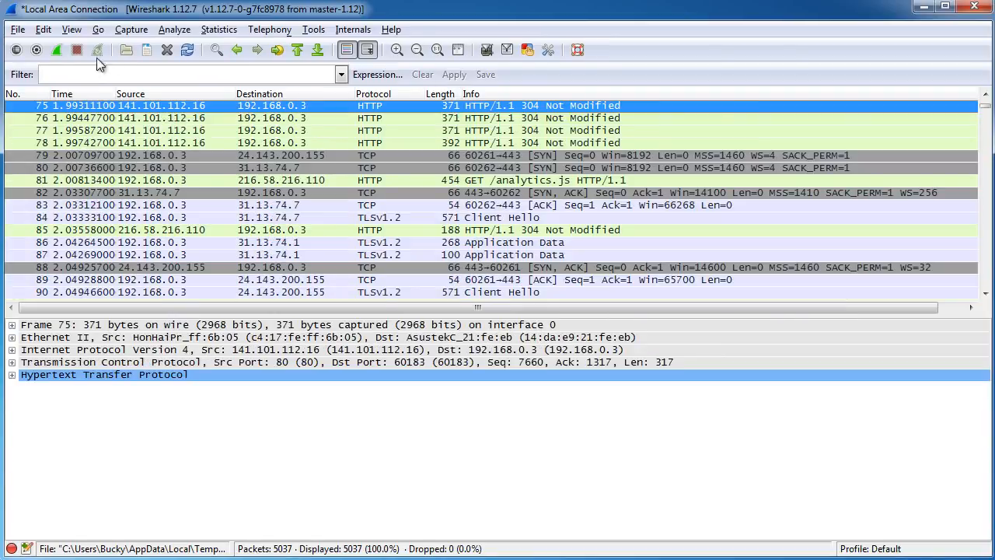
Enter "http" as the capture filter in the capture options, erase it, and close the dialog without starting a capture
{"action": "left_click", "coordinate": [131, 30]}
{"action": "left_click", "coordinate": [153, 67]}
{"action": "left_click_drag", "start_coordinate": [284, 43], "coordinate": [407, 47]}
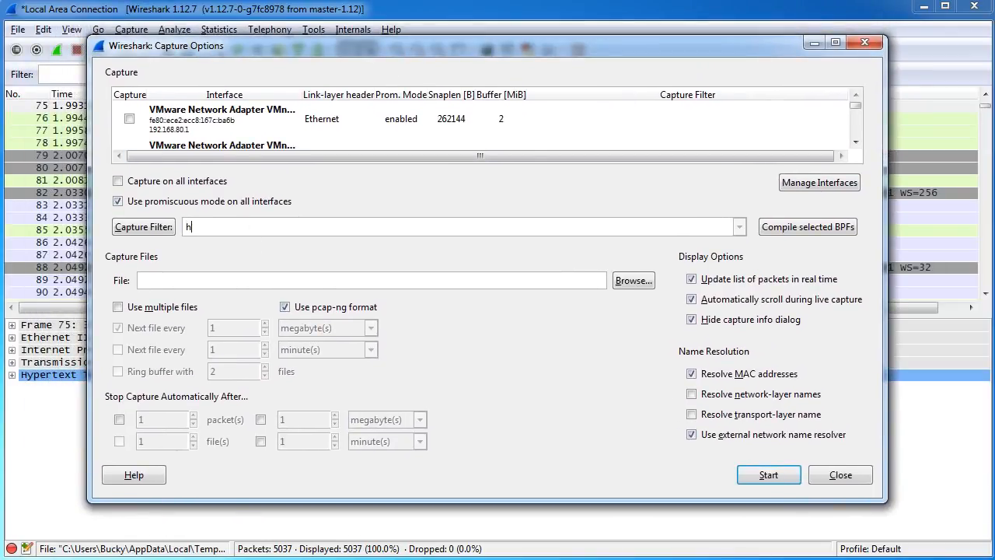
{"action": "type", "text": "ttp"}
{"action": "key", "text": "BackSpace"}
{"action": "key", "text": "BackSpace"}
{"action": "key", "text": "BackSpace"}
{"action": "key", "text": "BackSpace"}
{"action": "left_click", "coordinate": [866, 42]}
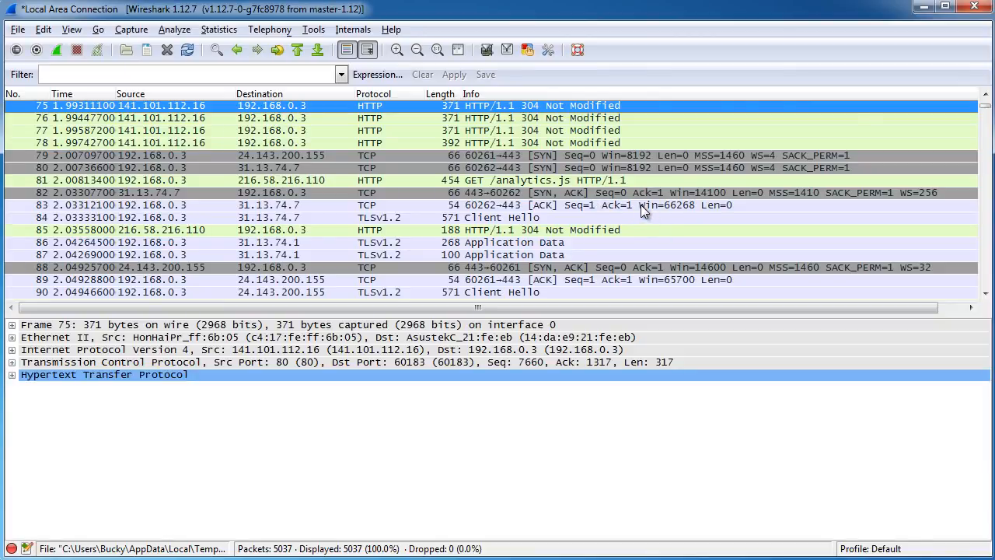
Inspect packets 83, 86 and 87 and review the unfiltered list back to the first packet
{"action": "left_click", "coordinate": [433, 205]}
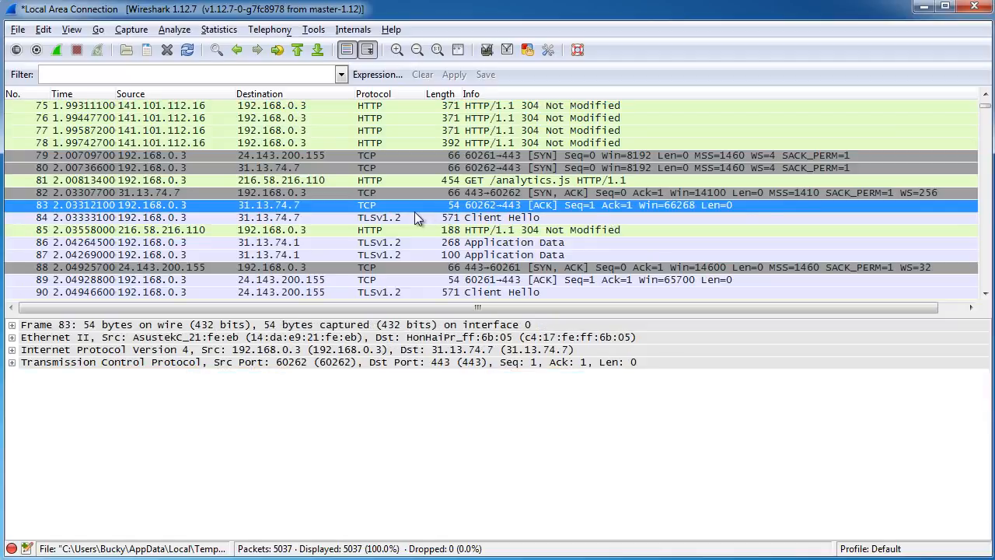
{"action": "left_click", "coordinate": [408, 242]}
{"action": "left_click", "coordinate": [420, 253]}
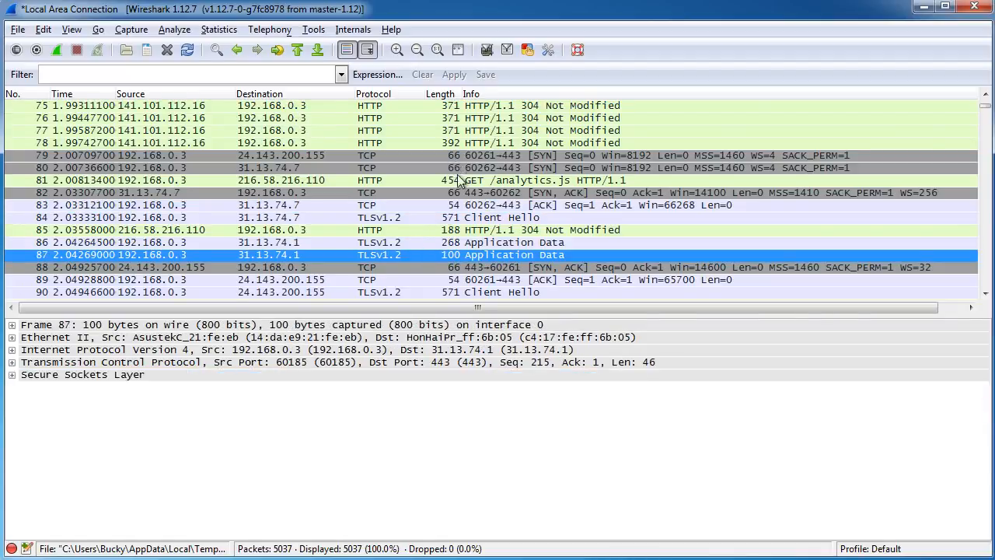
{"action": "scroll", "coordinate": [457, 178], "scroll_direction": "up", "scroll_amount": 10}
{"action": "scroll", "coordinate": [458, 193], "scroll_direction": "up", "scroll_amount": 4}
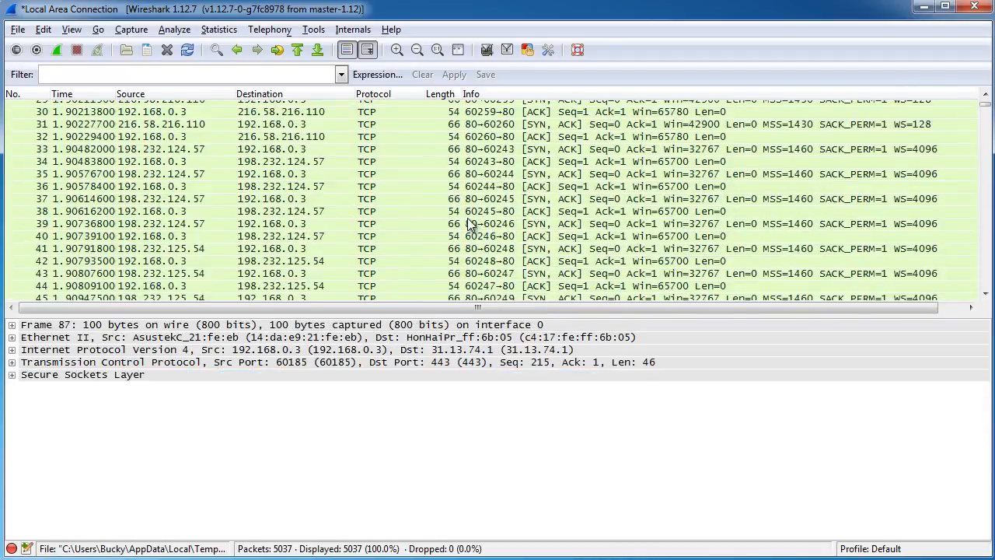
{"action": "scroll", "coordinate": [469, 224], "scroll_direction": "up", "scroll_amount": 4}
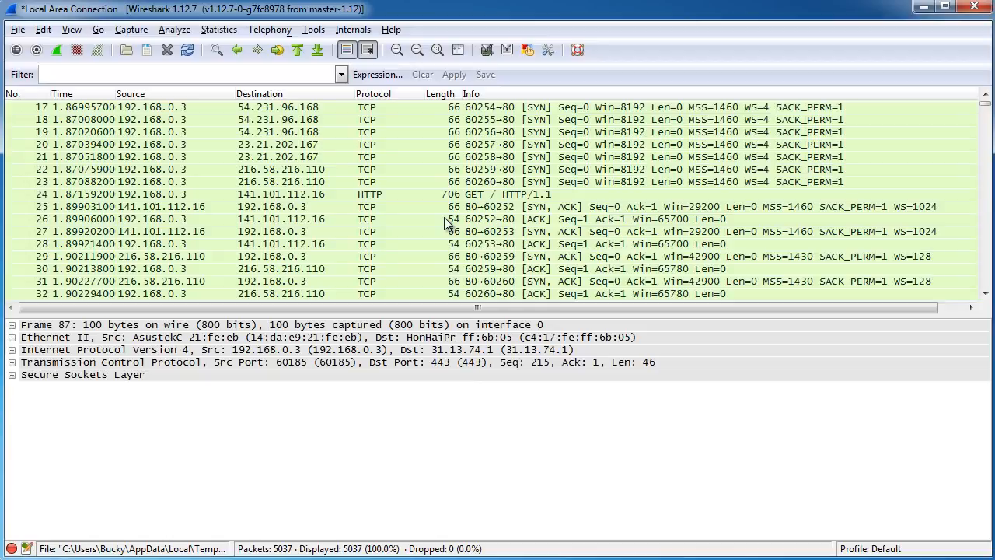
{"action": "scroll", "coordinate": [384, 253], "scroll_direction": "up", "scroll_amount": 5}
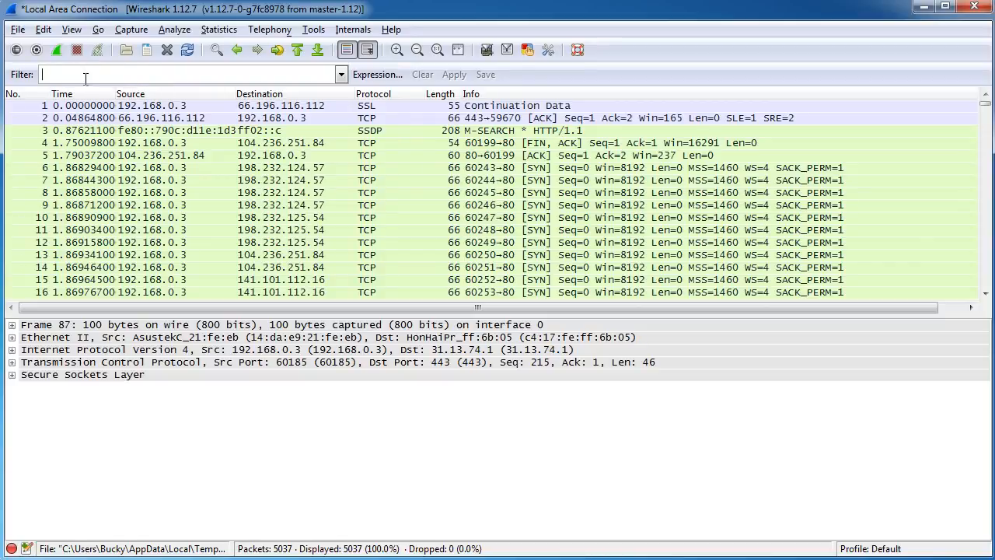
{"action": "mouse_move", "coordinate": [986, 107]}
{"action": "left_mouse_down"}
{"action": "mouse_move", "coordinate": [985, 144]}
{"action": "mouse_move", "coordinate": [986, 108]}
{"action": "left_mouse_up"}
Reopen the capture options to read the capture filter field's description, and close the dialog
{"action": "left_click", "coordinate": [132, 29]}
{"action": "left_click", "coordinate": [216, 185]}
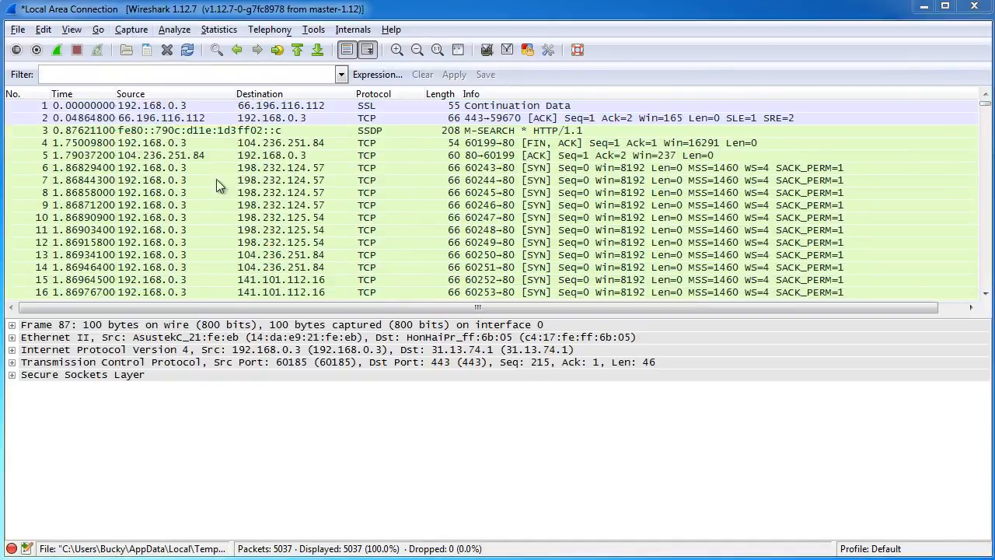
{"action": "key", "text": "ctrl+k"}
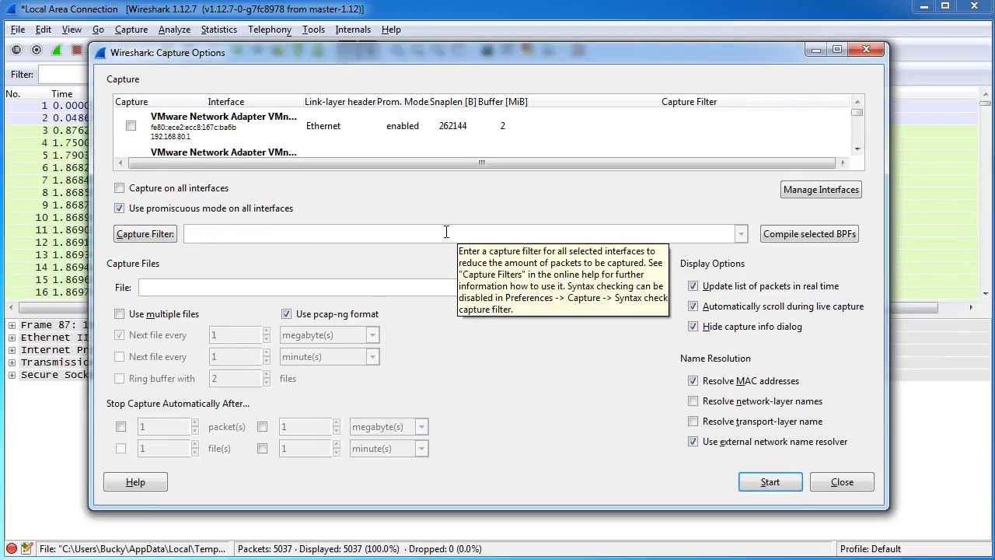
{"action": "left_click", "coordinate": [864, 51]}
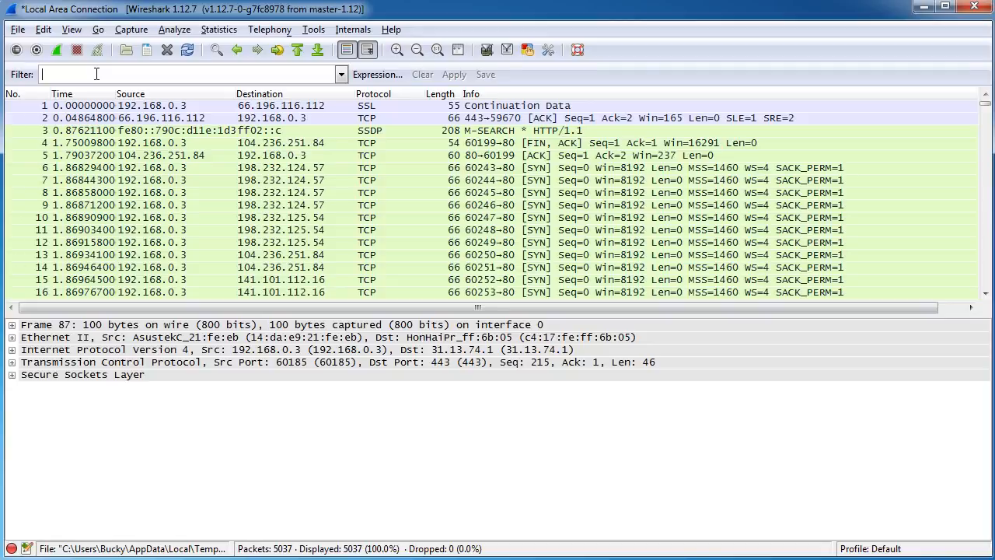
Apply the predefined HTTP display filter from the saved display filters and view the filtered packets
{"action": "left_click", "coordinate": [22, 75]}
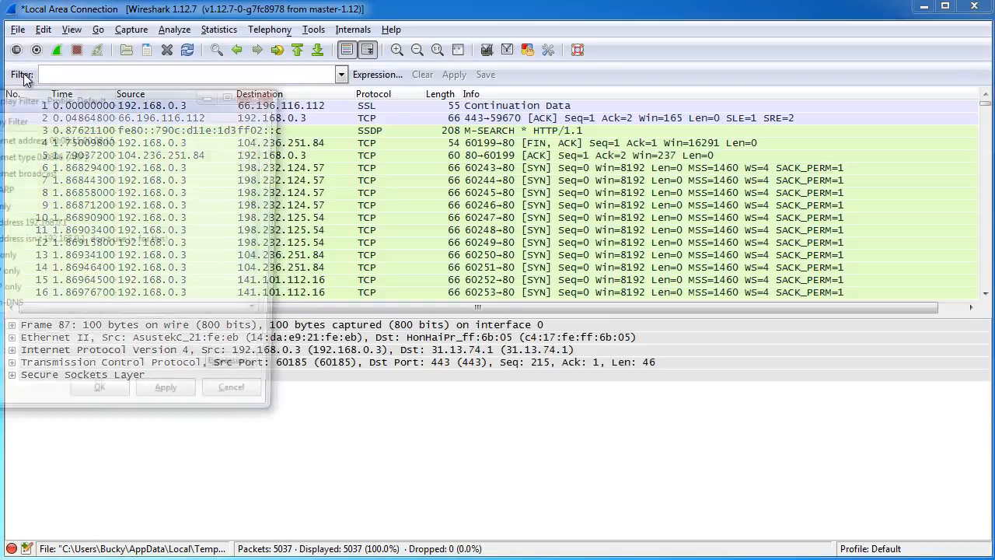
{"action": "left_click_drag", "start_coordinate": [61, 99], "coordinate": [440, 131]}
{"action": "left_click_drag", "start_coordinate": [643, 232], "coordinate": [650, 290]}
{"action": "left_click", "coordinate": [380, 308]}
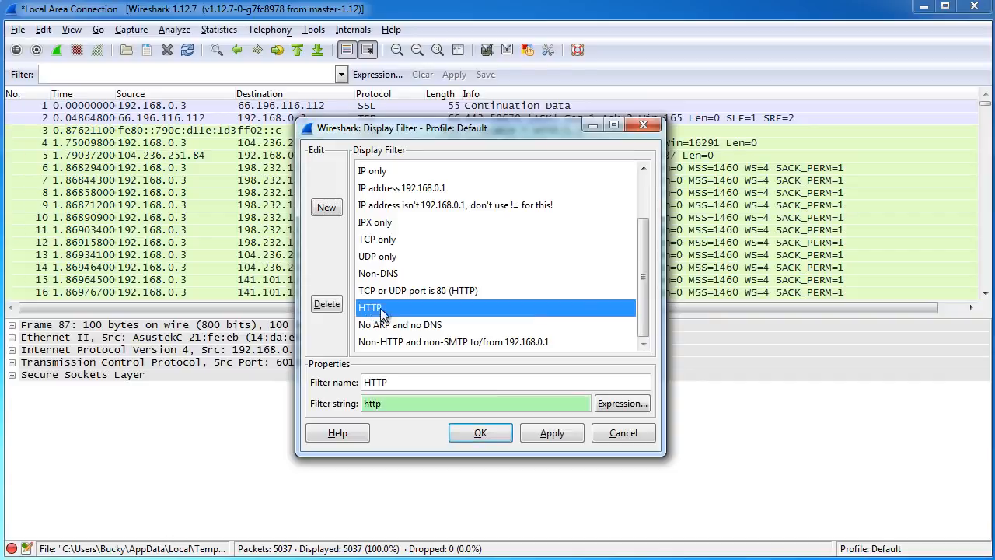
{"action": "left_click", "coordinate": [545, 435]}
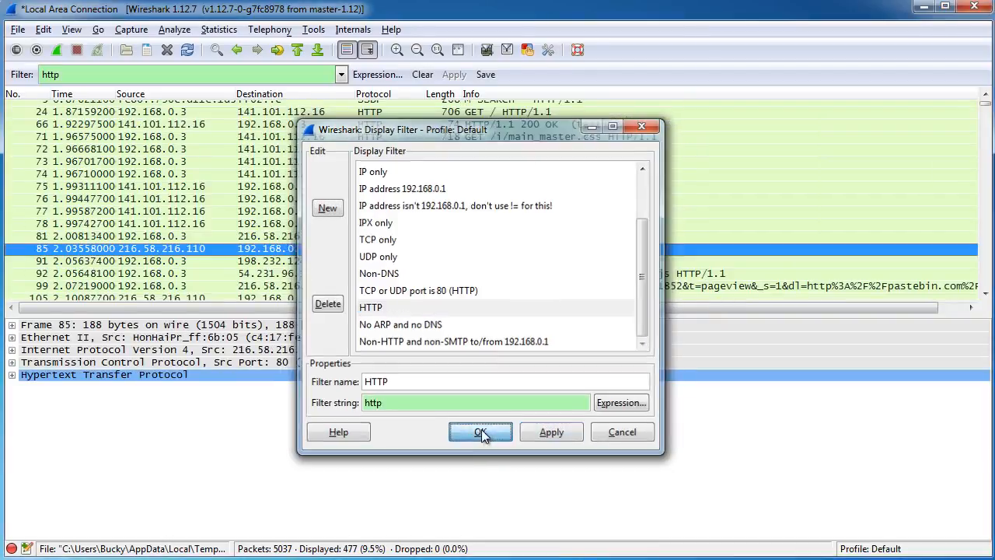
{"action": "left_click", "coordinate": [481, 431]}
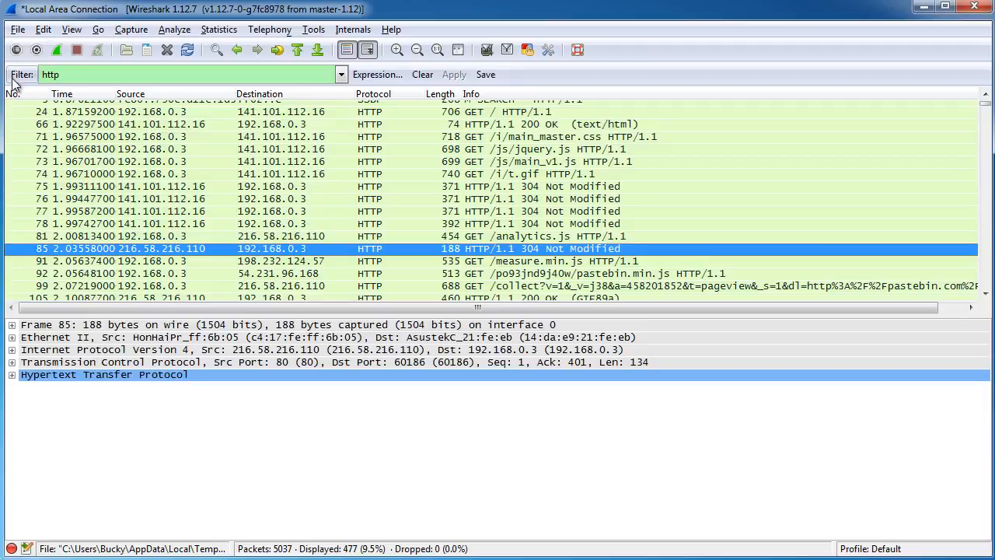
{"action": "scroll", "coordinate": [351, 216], "scroll_direction": "down", "scroll_amount": 3}
{"action": "scroll", "coordinate": [350, 216], "scroll_direction": "up", "scroll_amount": 4}
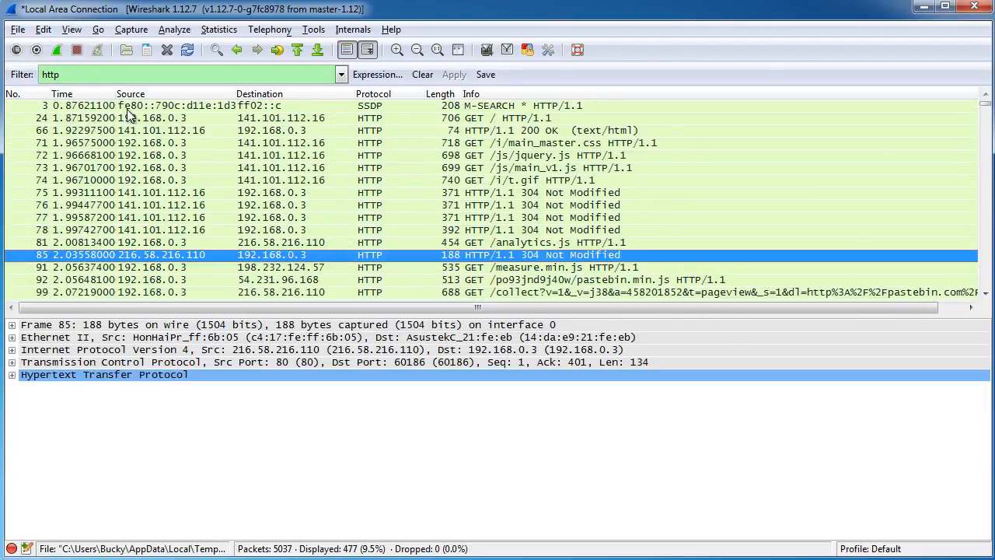
Apply the predefined Non-DNS display filter, !(udp.port == 53 || tcp.port == 53), to the captured packets
{"action": "left_click", "coordinate": [21, 73]}
{"action": "left_click_drag", "start_coordinate": [151, 118], "coordinate": [418, 160]}
{"action": "left_click_drag", "start_coordinate": [542, 290], "coordinate": [541, 337]}
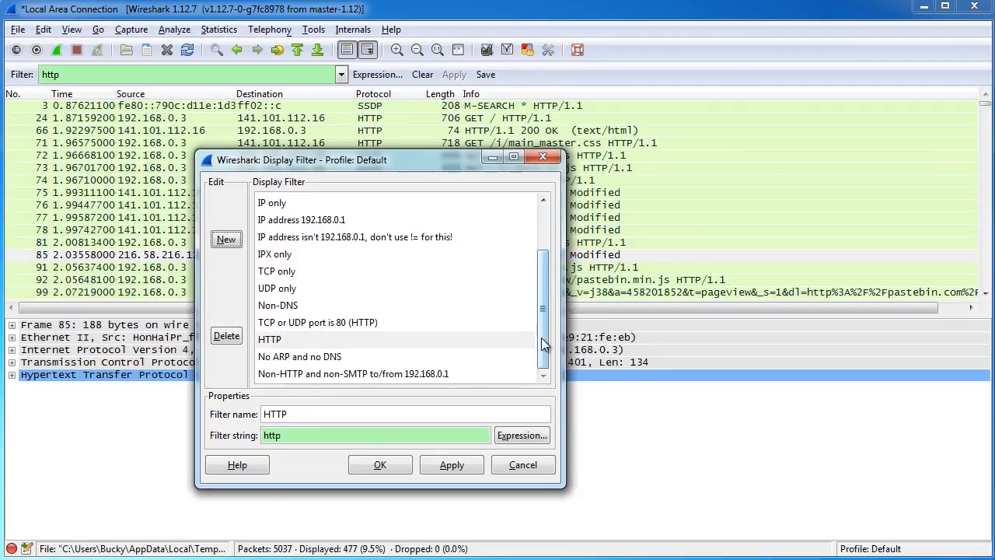
{"action": "left_click", "coordinate": [296, 304]}
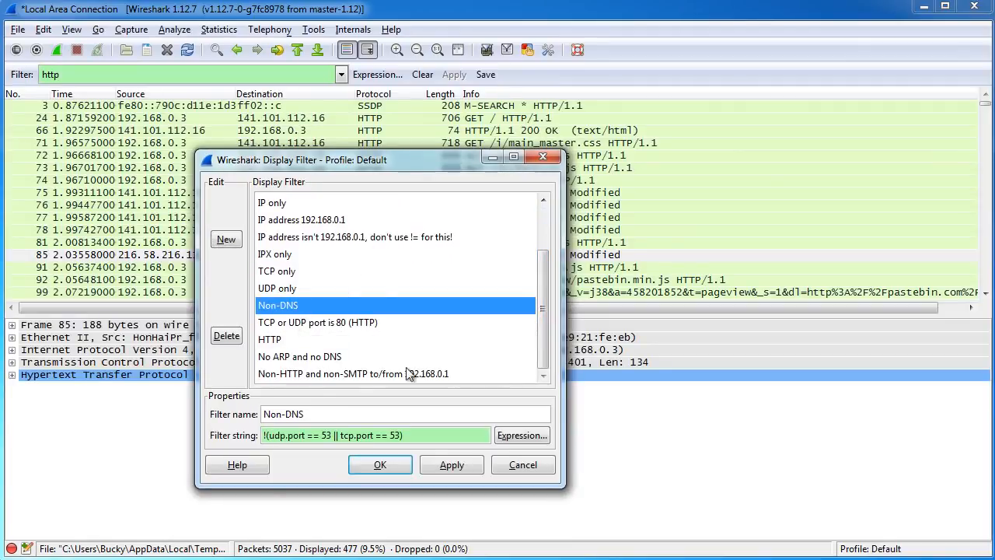
{"action": "left_click", "coordinate": [449, 464]}
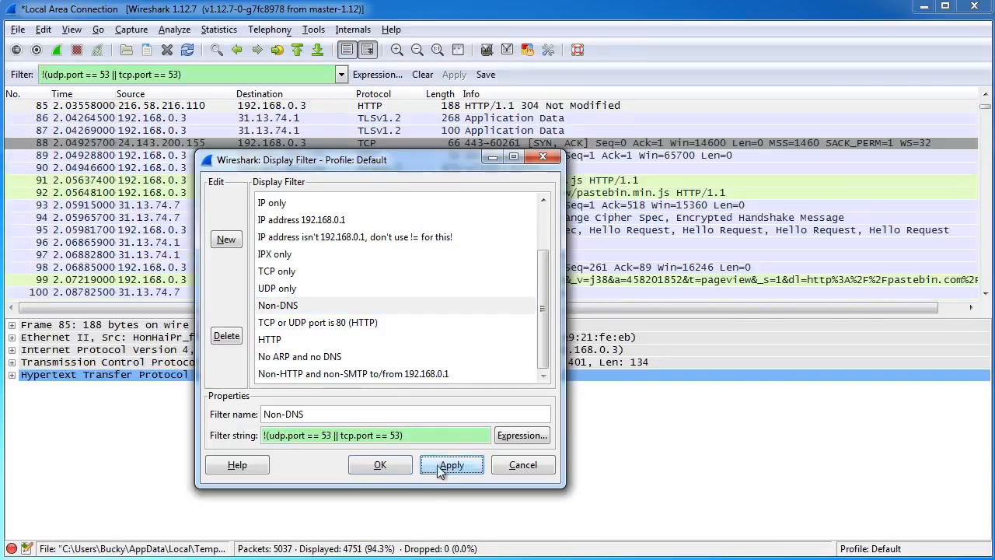
Close the saved display filters and view the Non-DNS filtered packets from the first one
{"action": "left_click", "coordinate": [380, 465]}
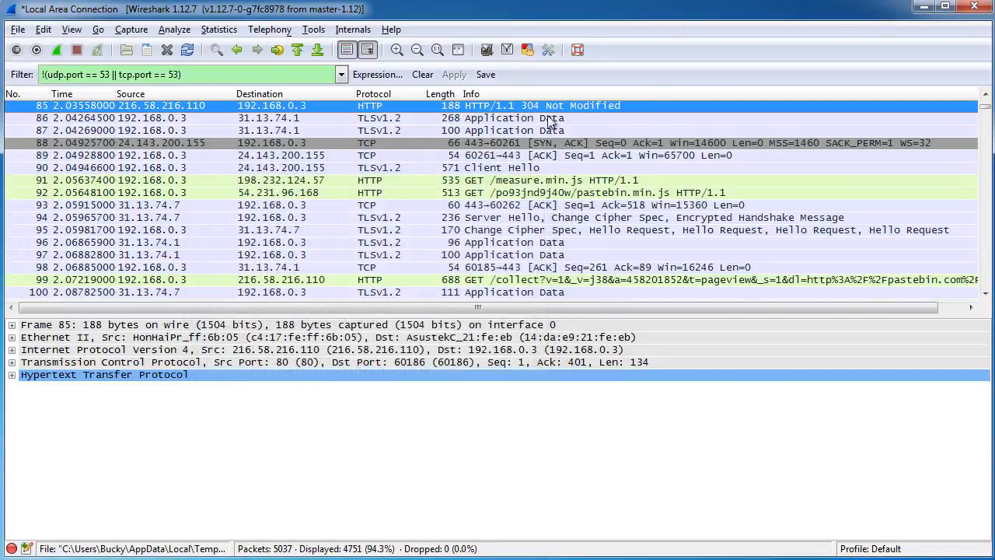
{"action": "left_click_drag", "start_coordinate": [984, 113], "coordinate": [984, 85]}
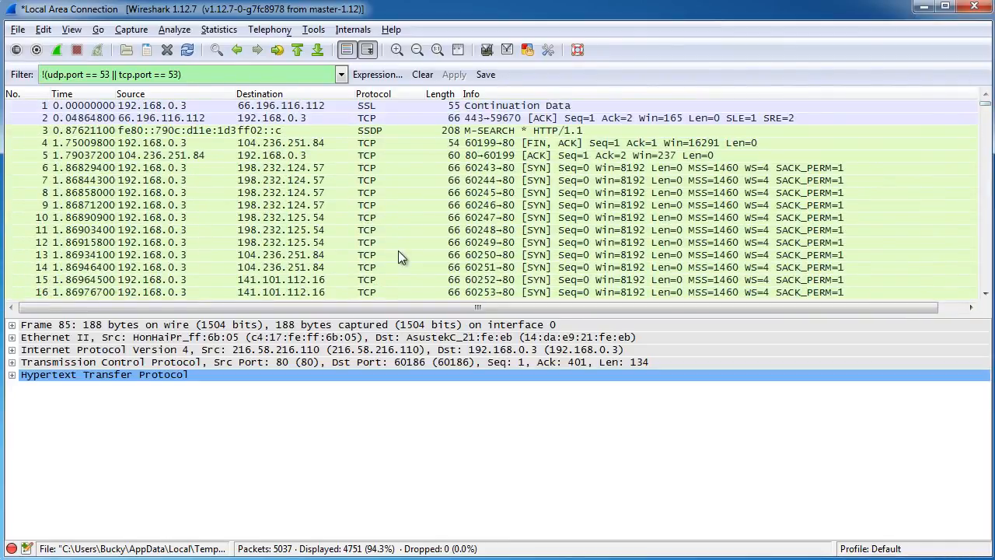
Empty the display filter field, glancing at the saved display filters and the recently used filters
{"action": "left_click_drag", "start_coordinate": [217, 75], "coordinate": [40, 76]}
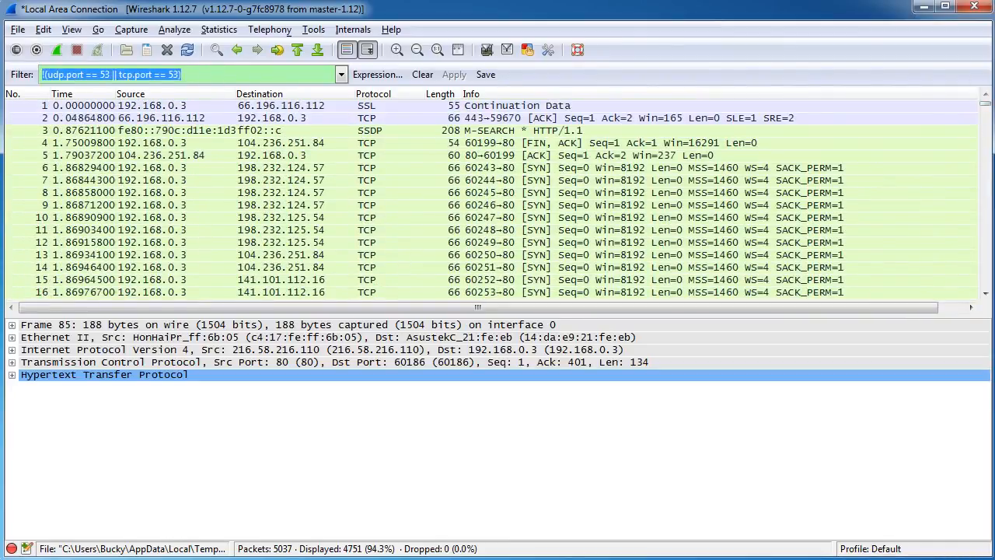
{"action": "left_click", "coordinate": [21, 75]}
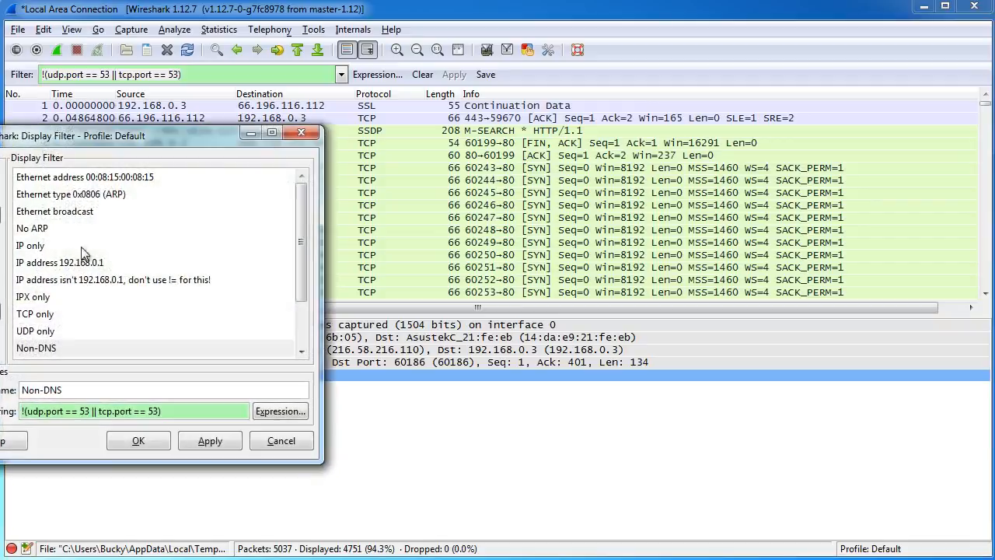
{"action": "left_click", "coordinate": [302, 133]}
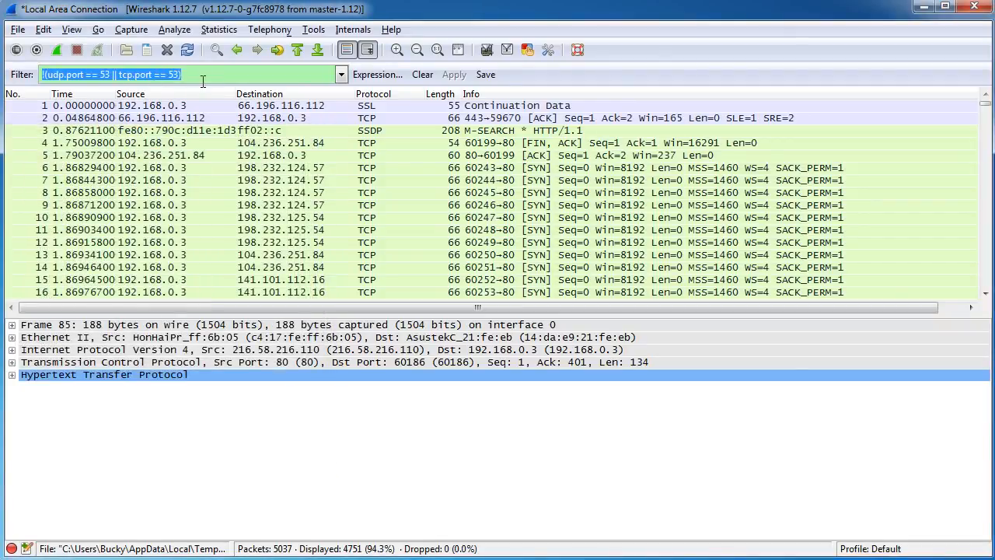
{"action": "key", "text": "BackSpace"}
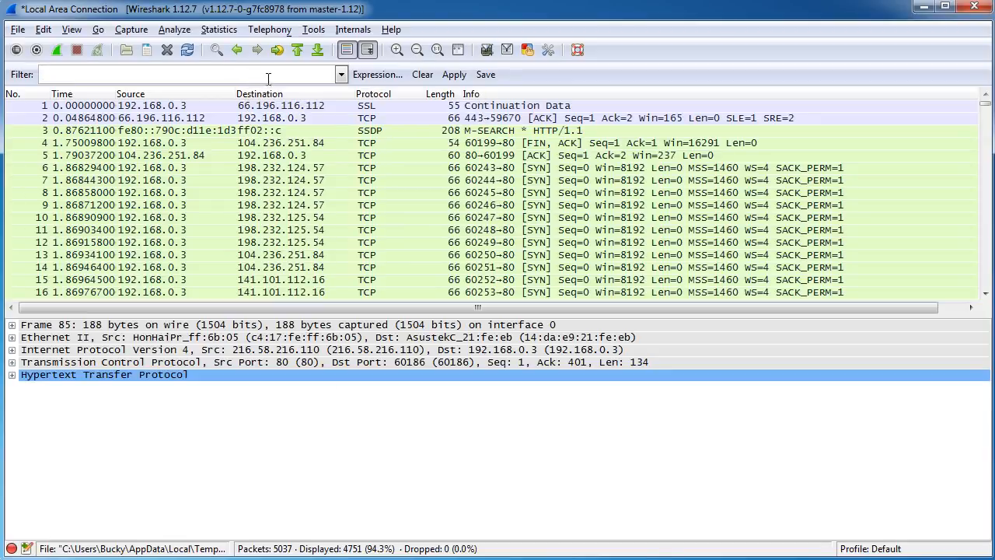
{"action": "left_click", "coordinate": [341, 75]}
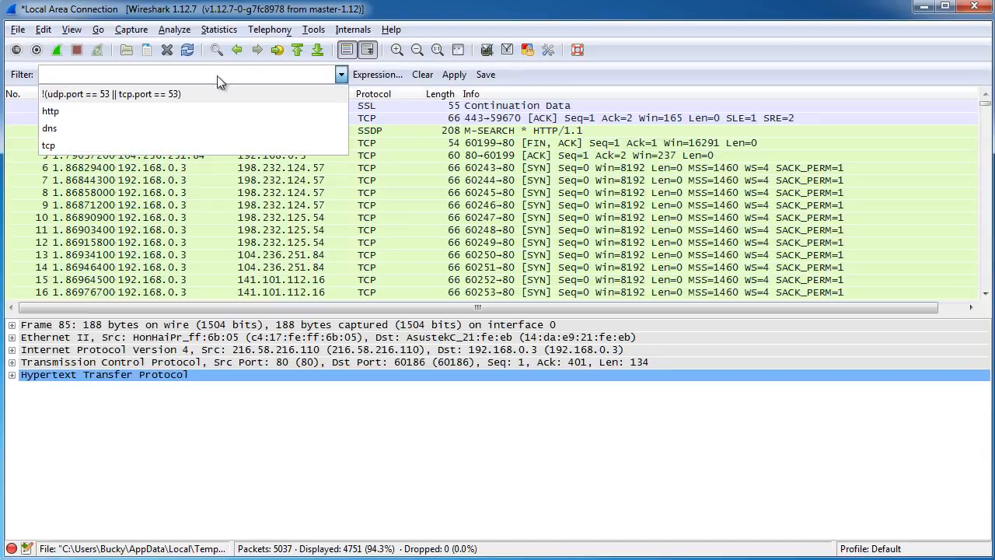
{"action": "left_click", "coordinate": [144, 72]}
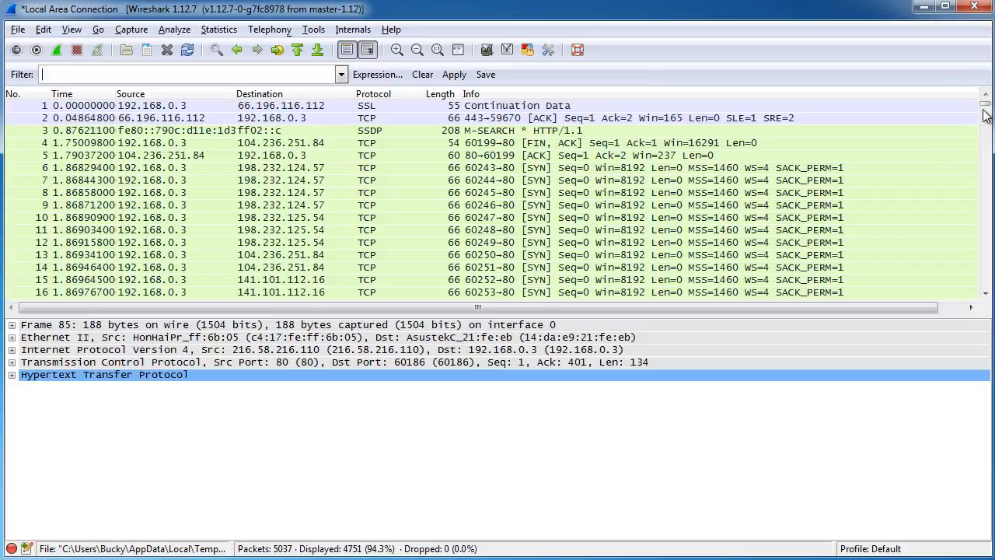
Look through the packet list for an HTTP GET request and select packet 392, GET /min/gallery.js
{"action": "left_click_drag", "start_coordinate": [985, 103], "coordinate": [988, 116]}
{"action": "scroll", "coordinate": [639, 177], "scroll_direction": "down", "scroll_amount": 20}
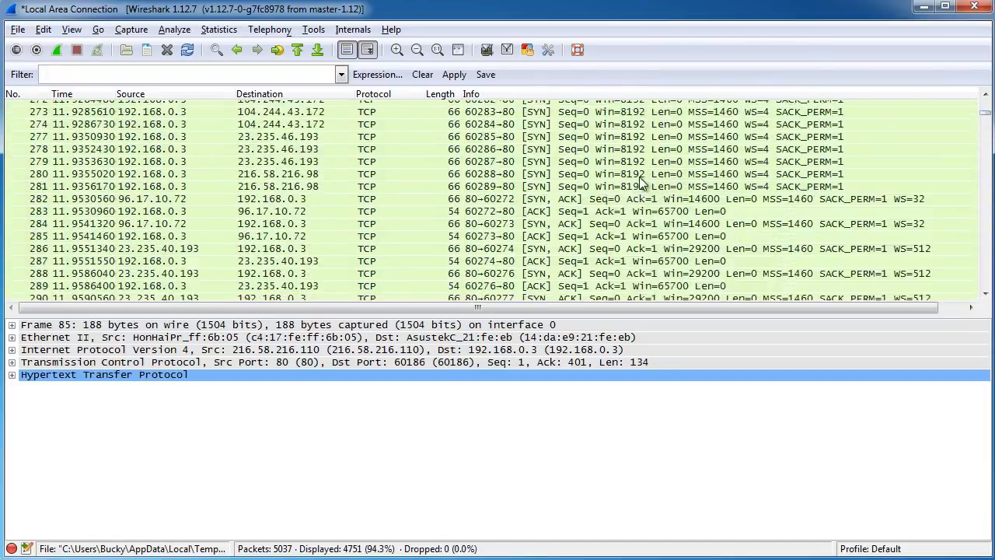
{"action": "scroll", "coordinate": [552, 253], "scroll_direction": "down", "scroll_amount": 17}
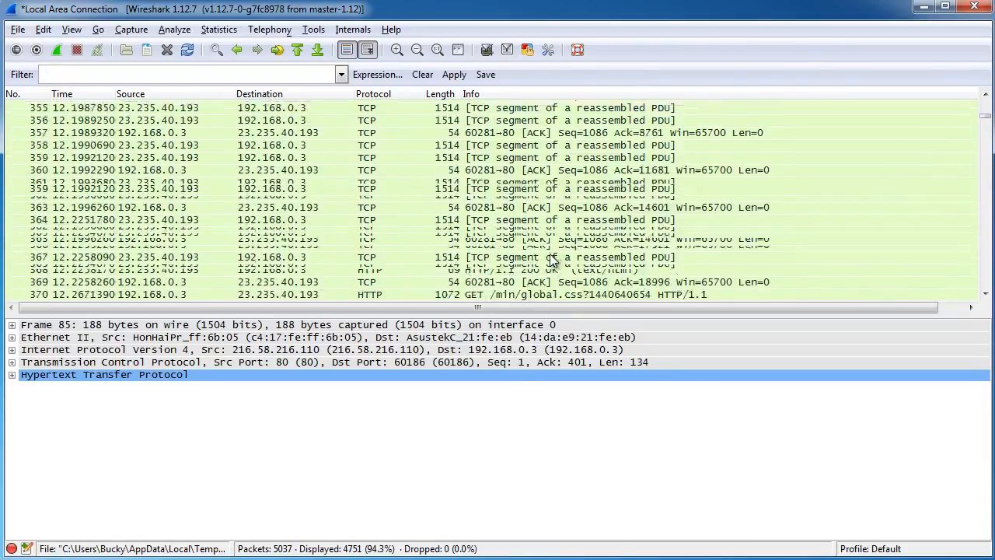
{"action": "scroll", "coordinate": [549, 250], "scroll_direction": "down", "scroll_amount": 3}
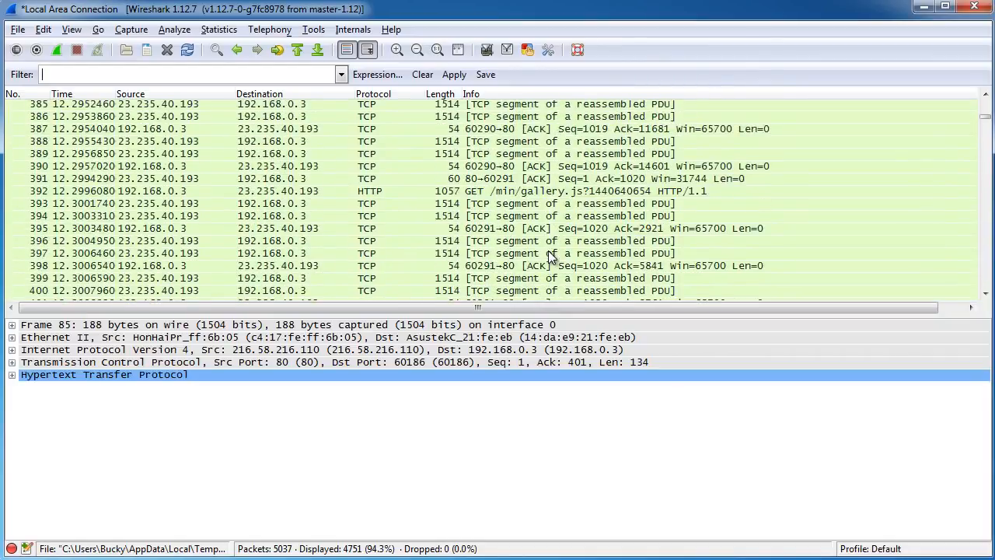
{"action": "left_click", "coordinate": [389, 193]}
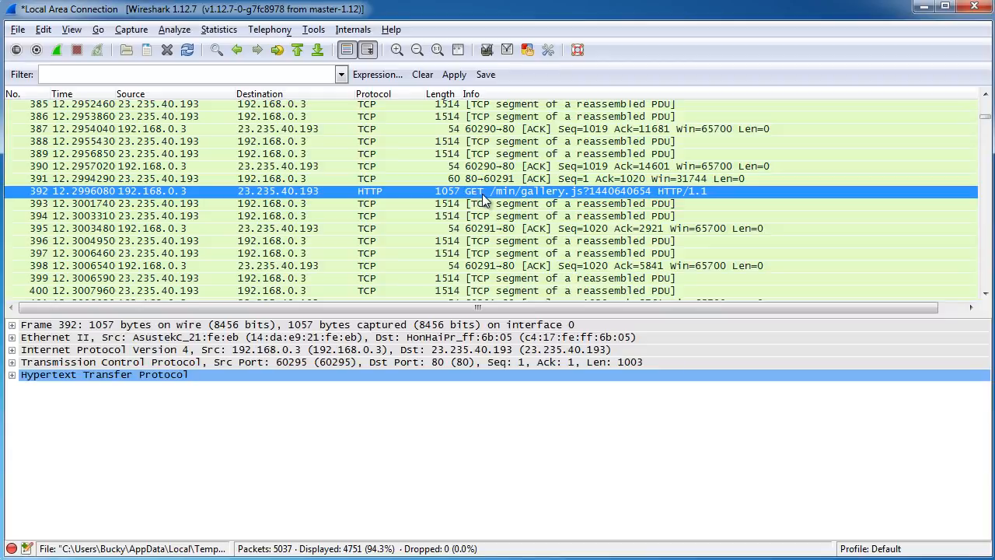
Enter http in the display filter, checking the protocol suggestions offered for the letter h
{"action": "left_click", "coordinate": [97, 76]}
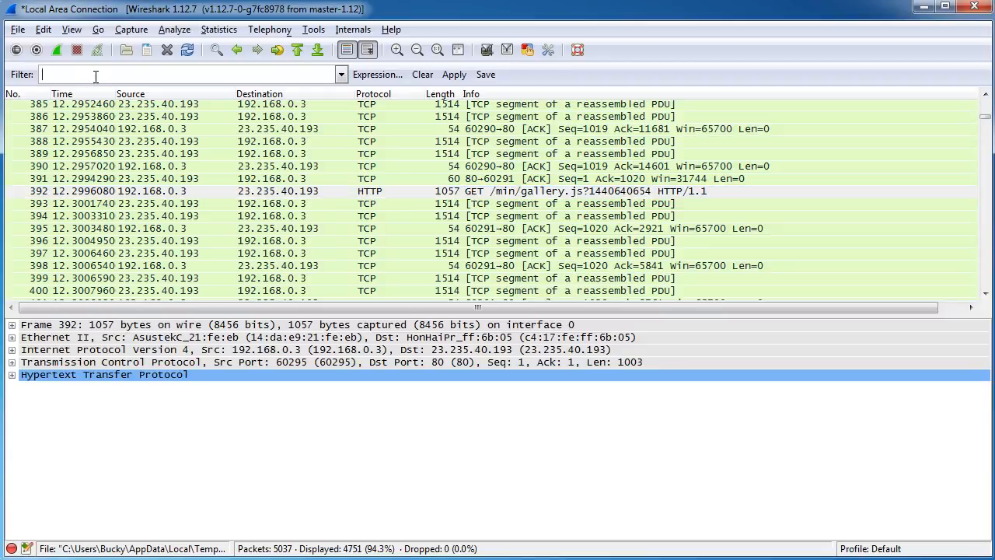
{"action": "type", "text": "http"}
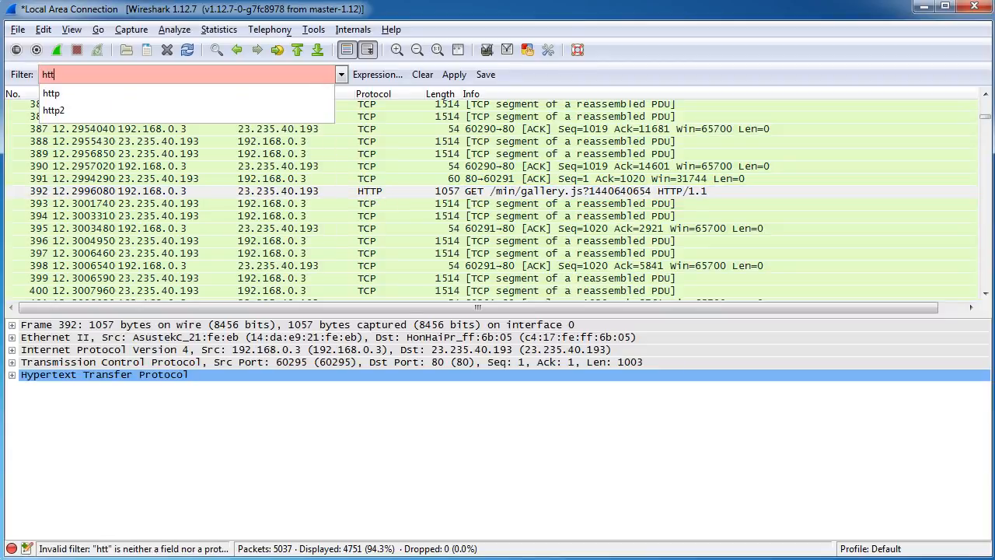
{"action": "key", "text": "BackSpace"}
{"action": "key", "text": "BackSpace"}
{"action": "key", "text": "BackSpace"}
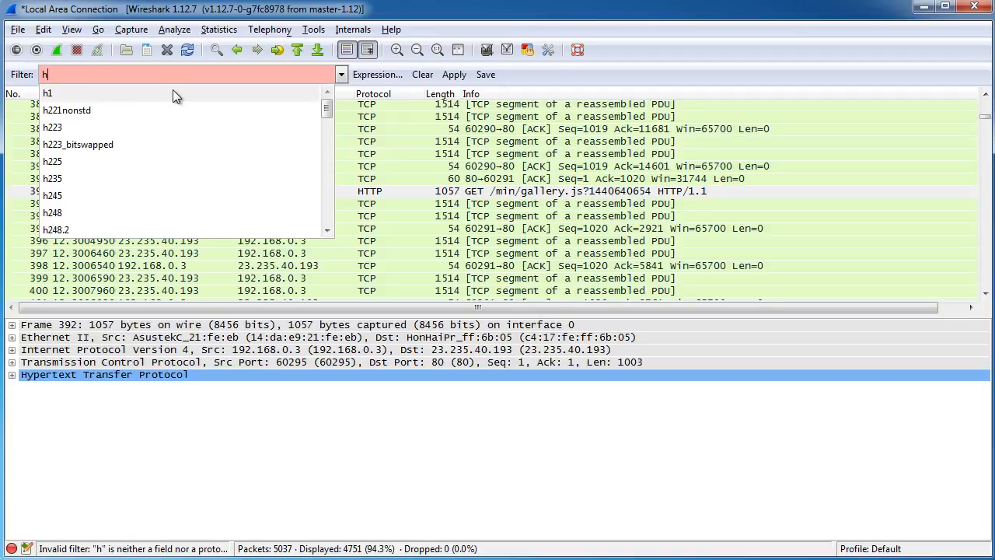
{"action": "type", "text": "ttp"}
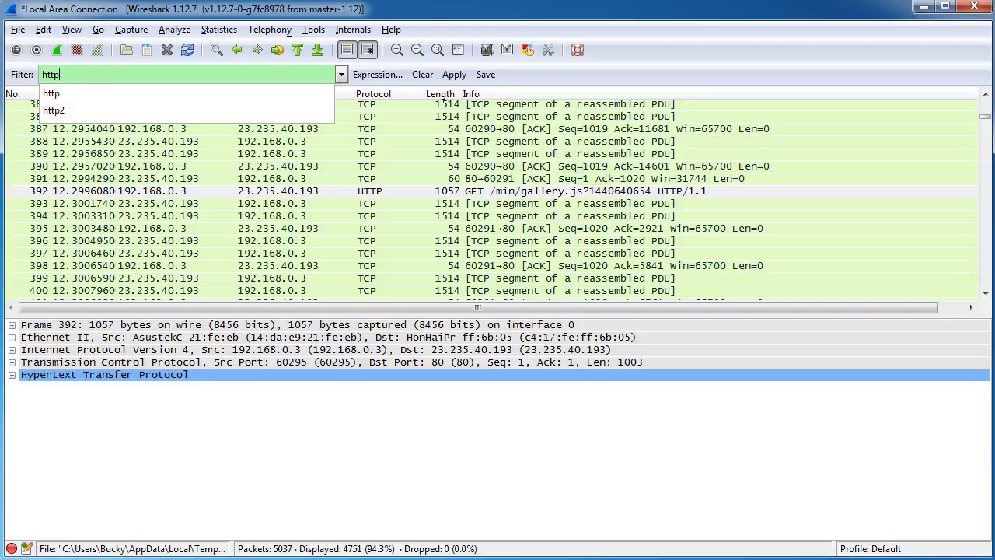
Extend the display filter to http.request.method using the suggested field names
{"action": "type", "text": ".re"}
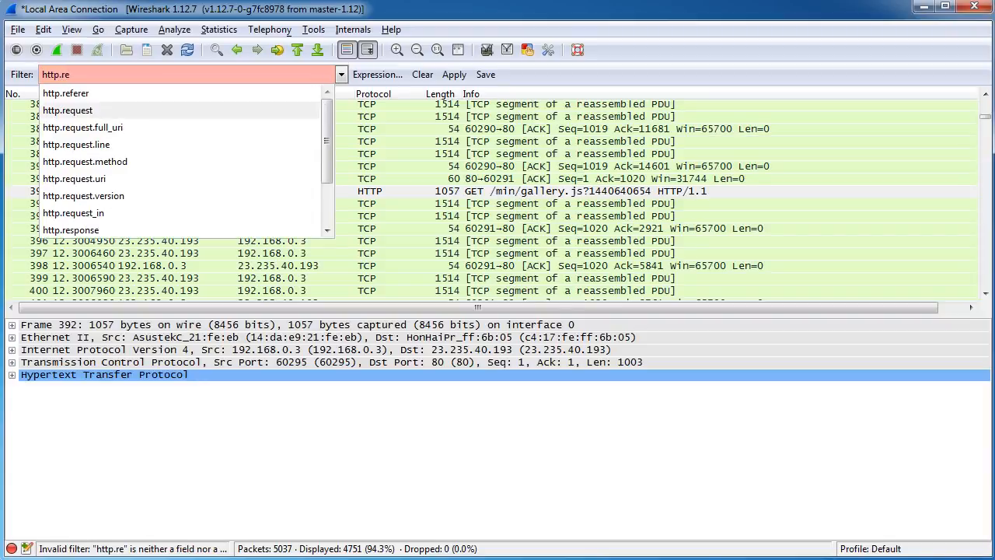
{"action": "key", "text": "Tab"}
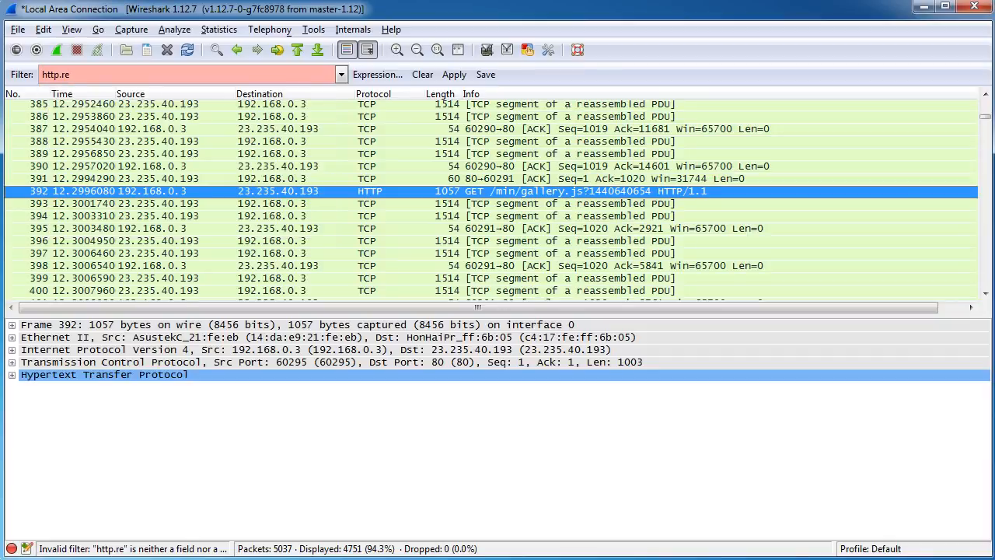
{"action": "left_click", "coordinate": [319, 73]}
{"action": "key", "text": "Down"}
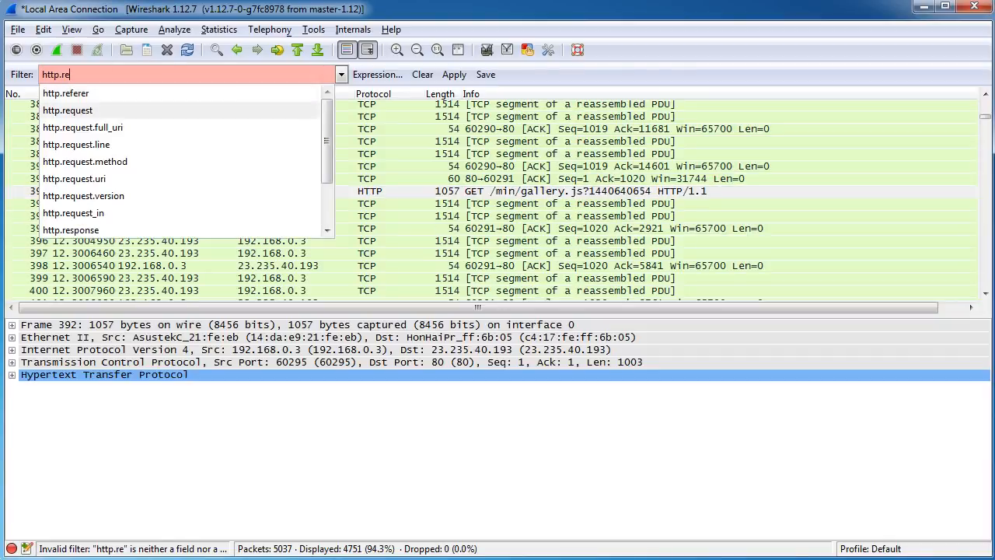
{"action": "key", "text": "Return"}
{"action": "type", "text": "."}
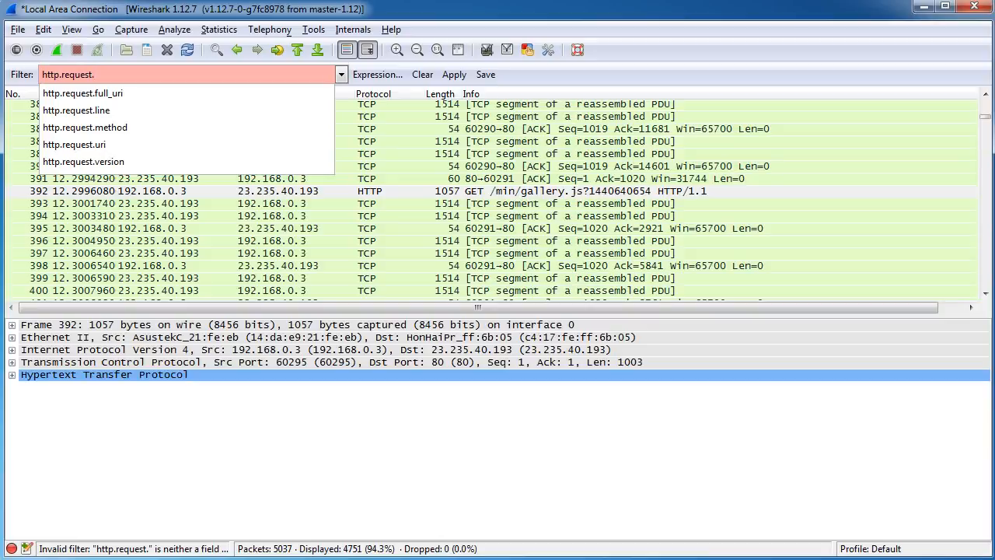
{"action": "type", "text": "me"}
{"action": "key", "text": "Right"}
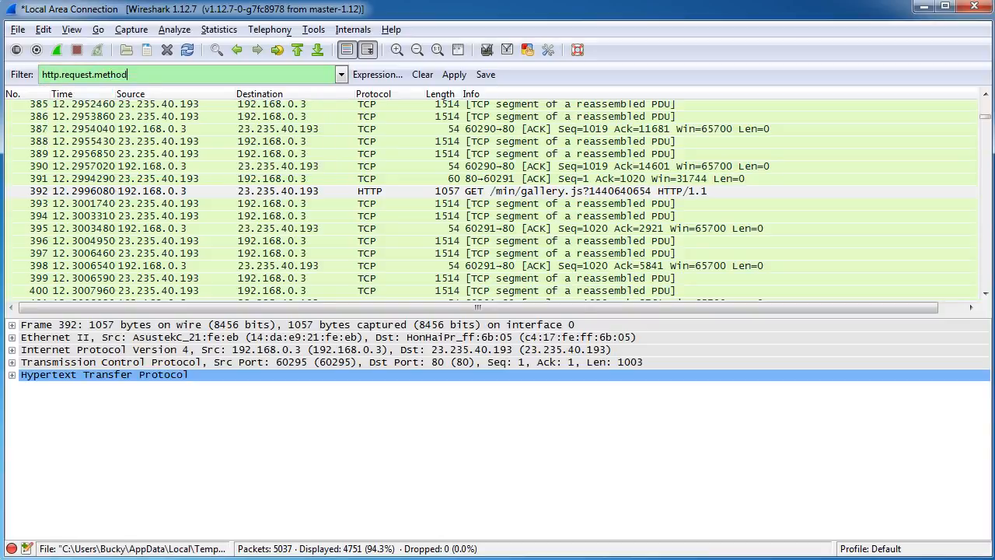
Complete the display filter as http.request.method == "GET" and apply it to the captured packets
{"action": "type", "text": "=="}
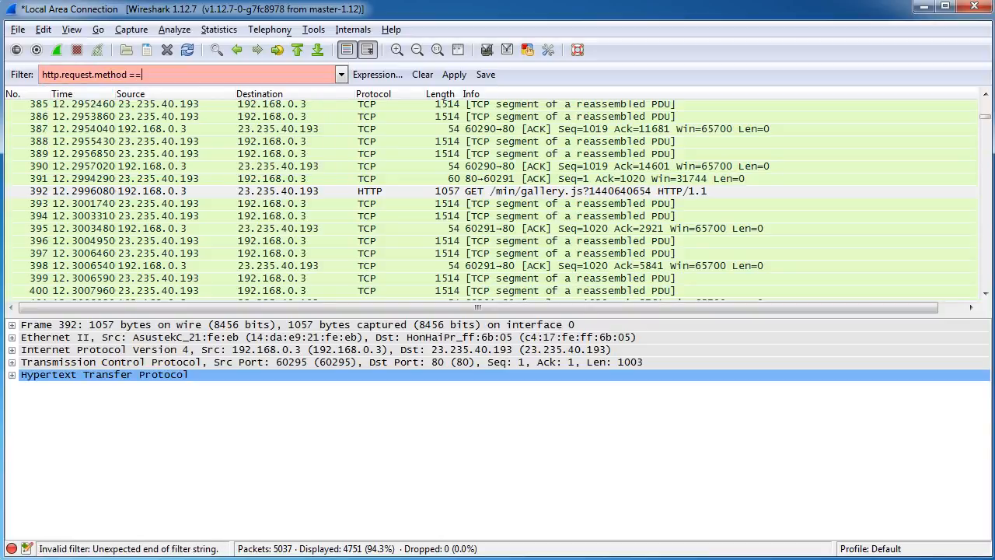
{"action": "type", "text": " \"GET"}
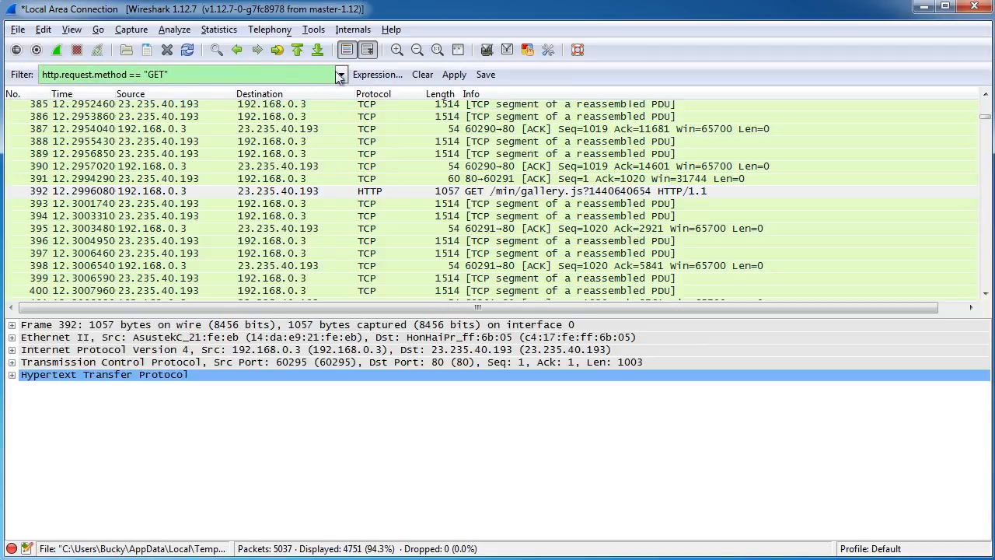
{"action": "left_click", "coordinate": [454, 75]}
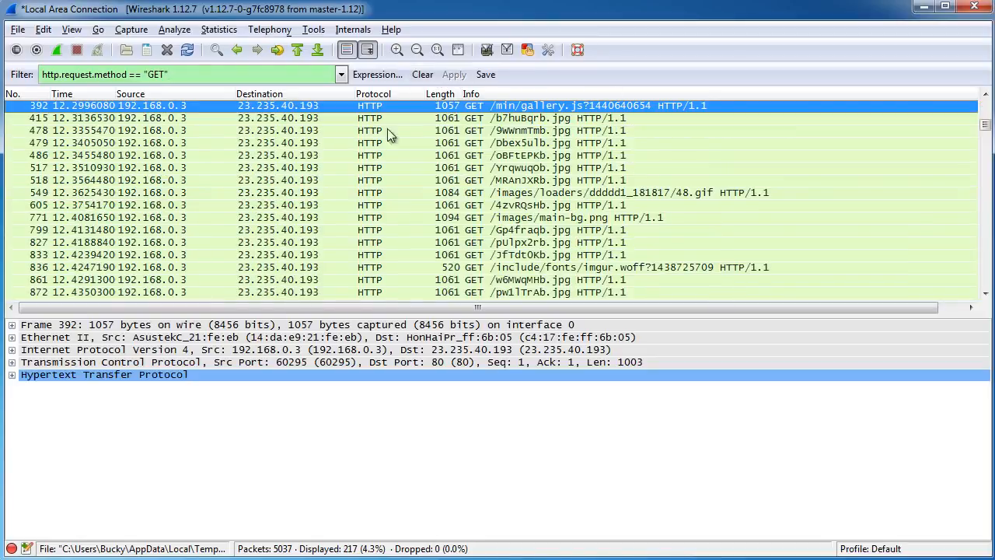
Review the filtered GET requests throughout the capture, and clear the display filter to show all packets
{"action": "scroll", "coordinate": [459, 178], "scroll_direction": "up", "scroll_amount": 4}
{"action": "scroll", "coordinate": [471, 179], "scroll_direction": "up", "scroll_amount": 3}
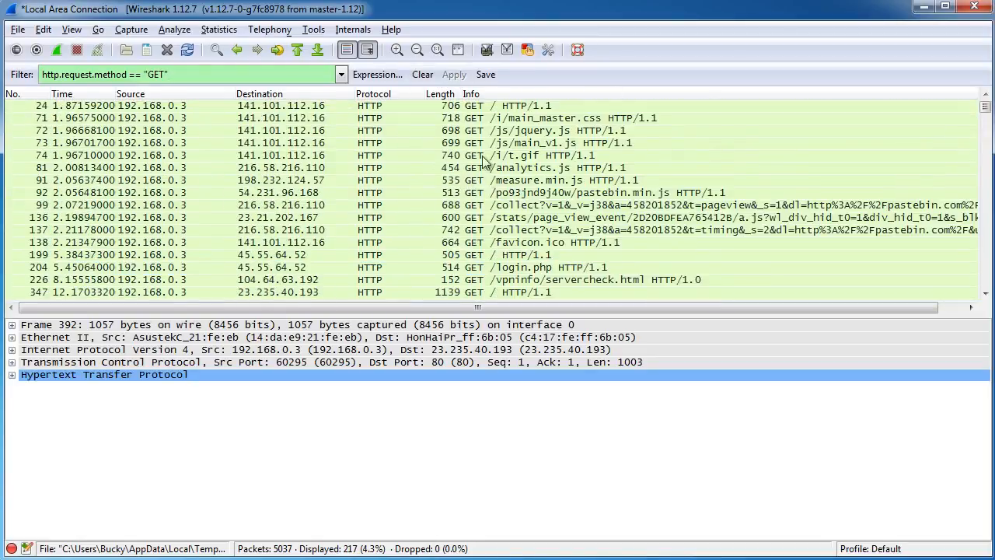
{"action": "scroll", "coordinate": [448, 167], "scroll_direction": "down", "scroll_amount": 20}
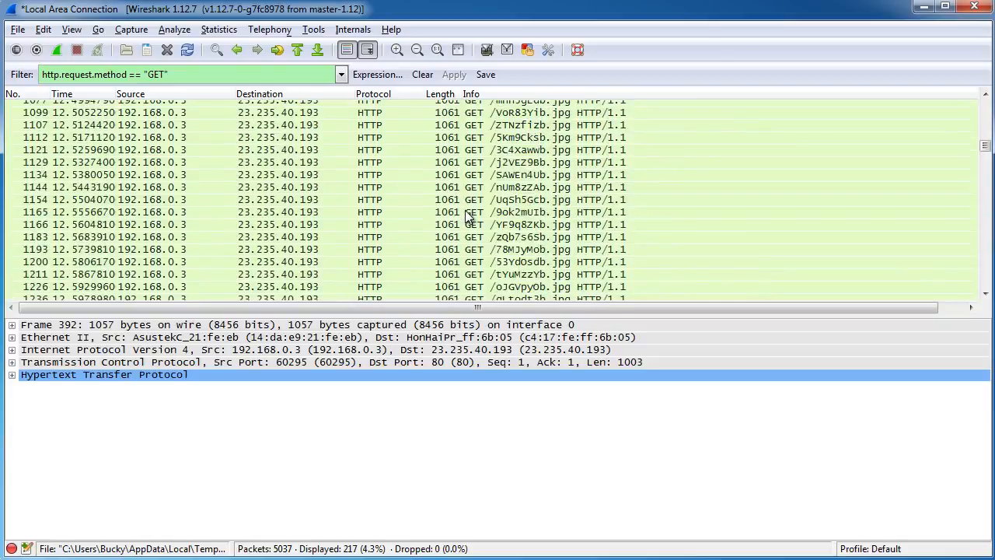
{"action": "scroll", "coordinate": [466, 224], "scroll_direction": "down", "scroll_amount": 5}
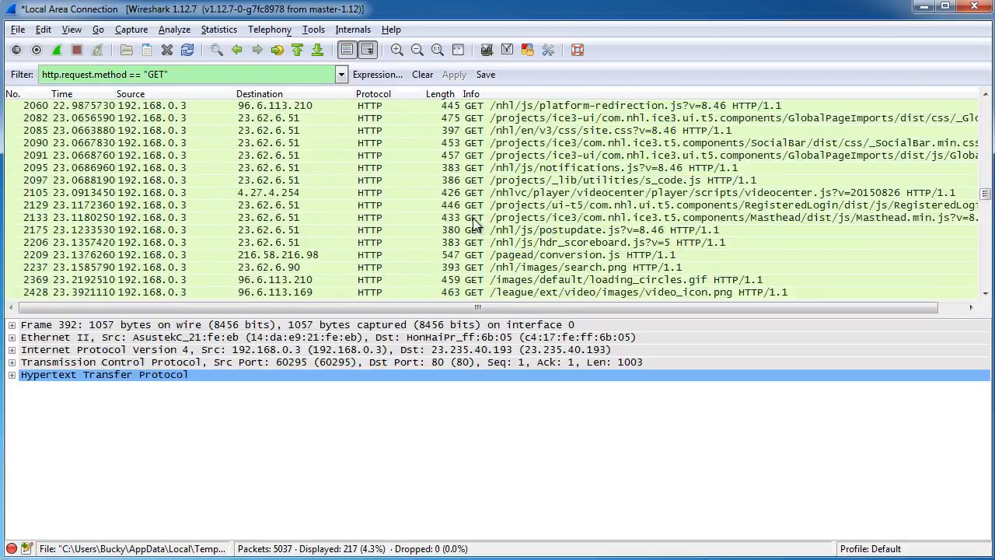
{"action": "scroll", "coordinate": [436, 225], "scroll_direction": "up", "scroll_amount": 12}
{"action": "scroll", "coordinate": [421, 225], "scroll_direction": "up", "scroll_amount": 12}
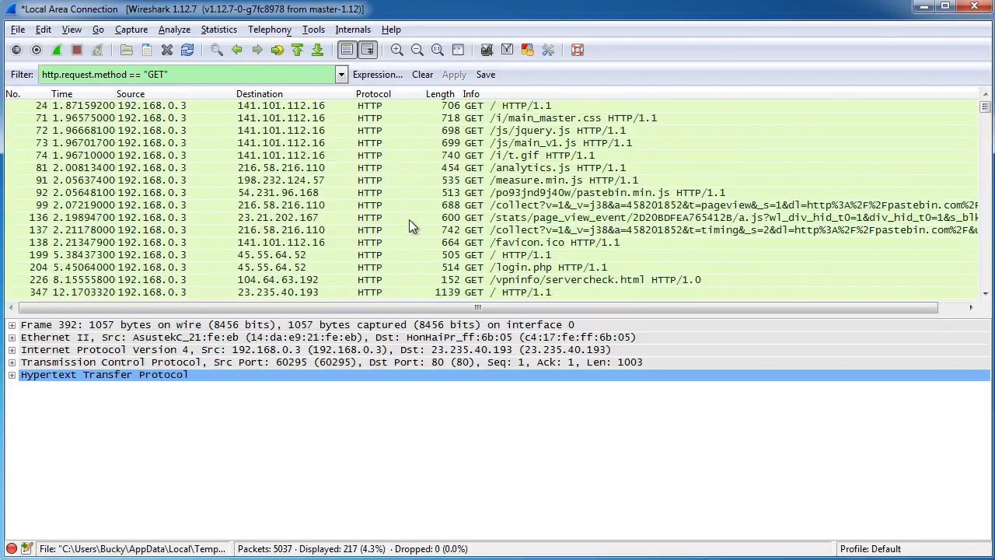
{"action": "left_click", "coordinate": [422, 74]}
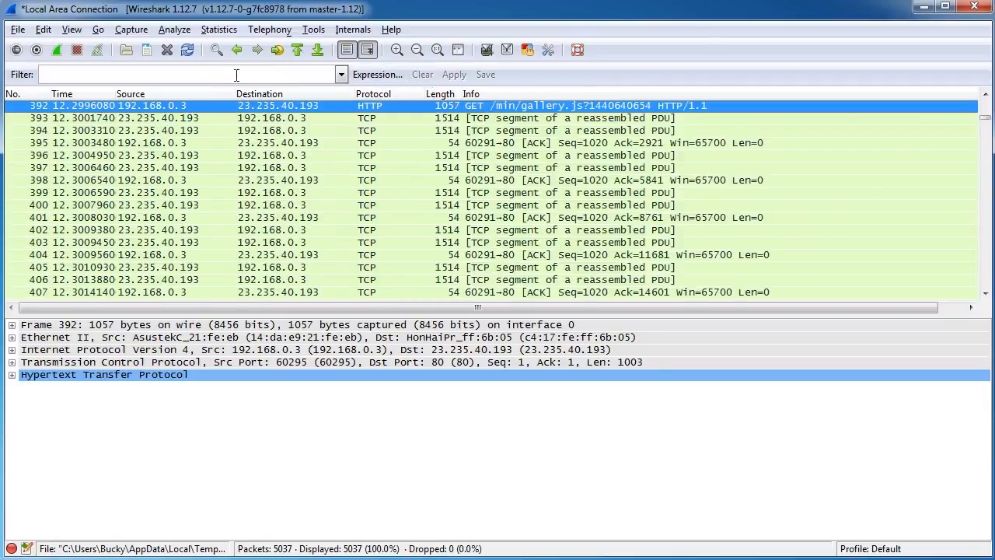
Open the filter expression builder in view and browse its alphabetical list of protocol field names
{"action": "left_click", "coordinate": [376, 75]}
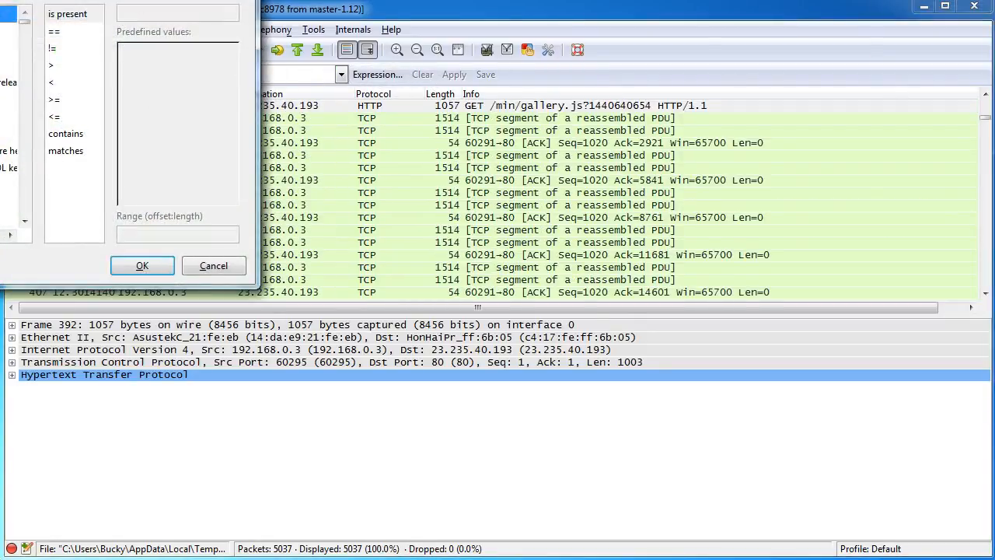
{"action": "left_click_drag", "start_coordinate": [65, 0], "coordinate": [479, 129]}
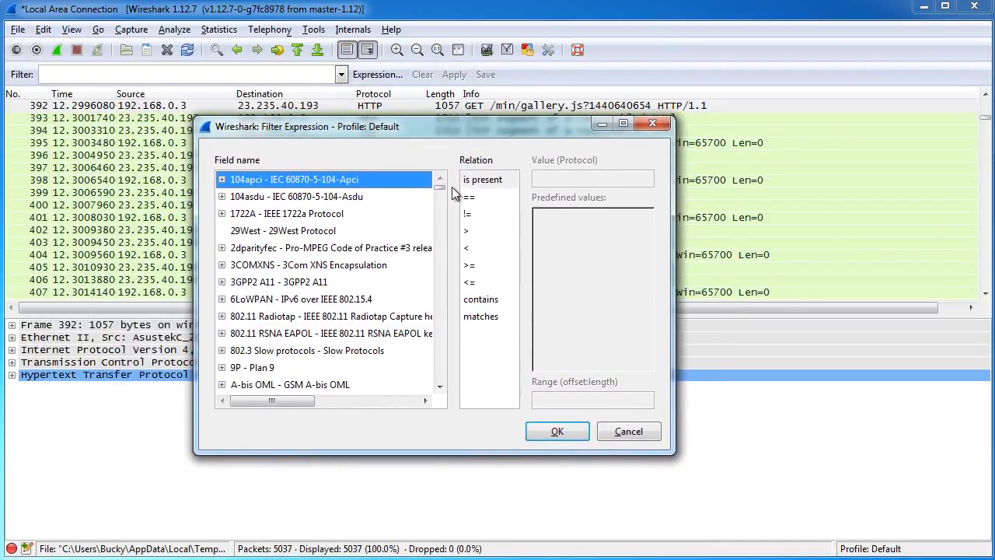
{"action": "scroll", "coordinate": [328, 233], "scroll_direction": "down", "scroll_amount": 6}
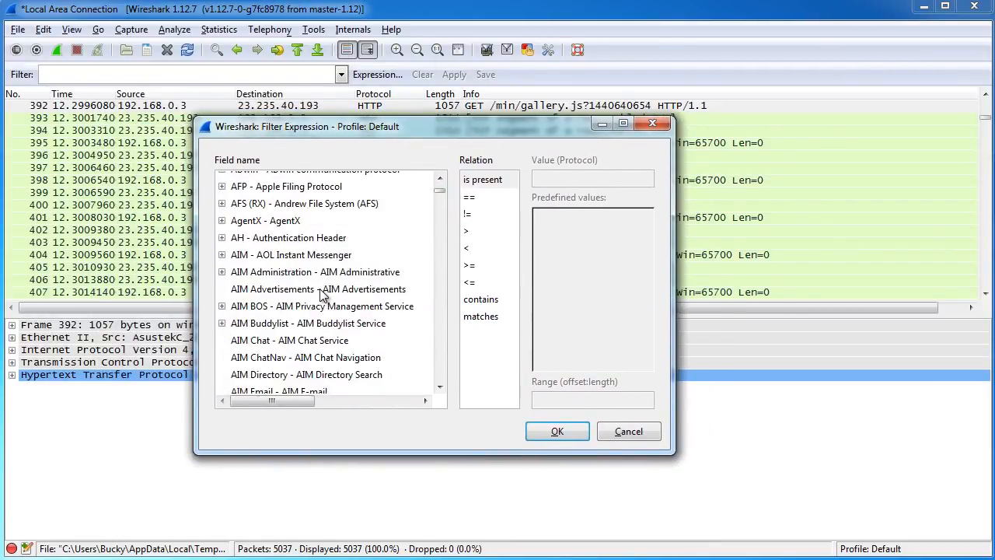
{"action": "scroll", "coordinate": [325, 293], "scroll_direction": "down", "scroll_amount": 2}
{"action": "scroll", "coordinate": [328, 291], "scroll_direction": "up", "scroll_amount": 8}
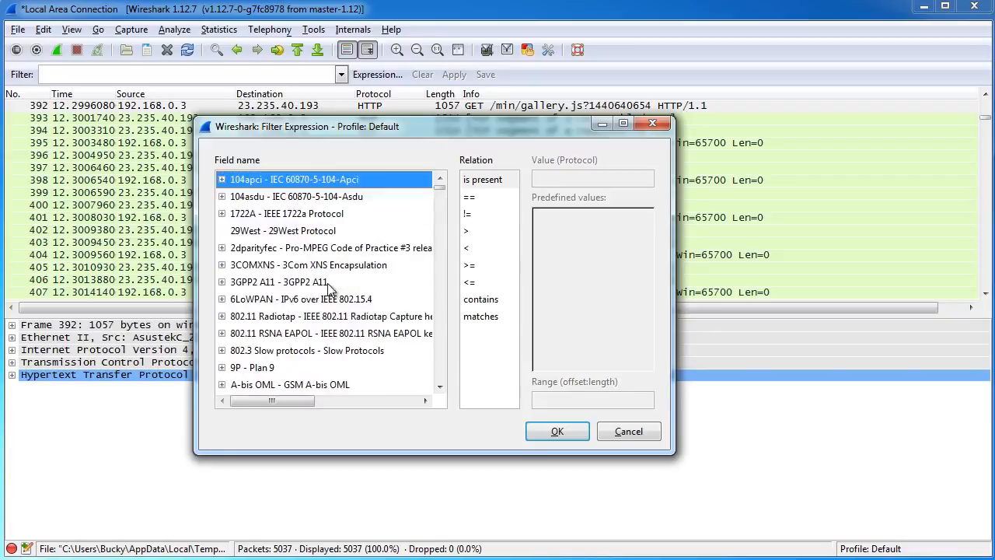
{"action": "scroll", "coordinate": [328, 288], "scroll_direction": "down", "scroll_amount": 20}
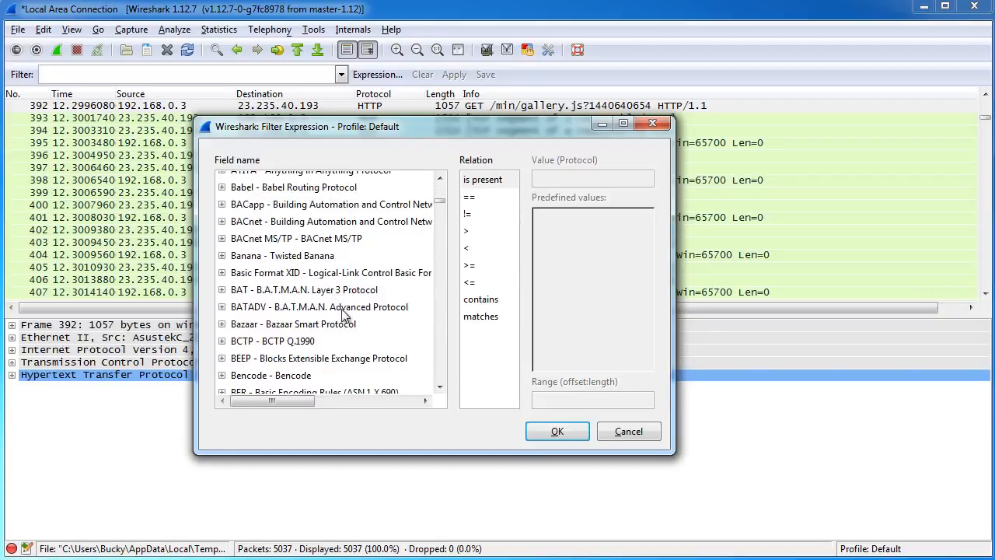
{"action": "scroll", "coordinate": [393, 373], "scroll_direction": "down", "scroll_amount": 20}
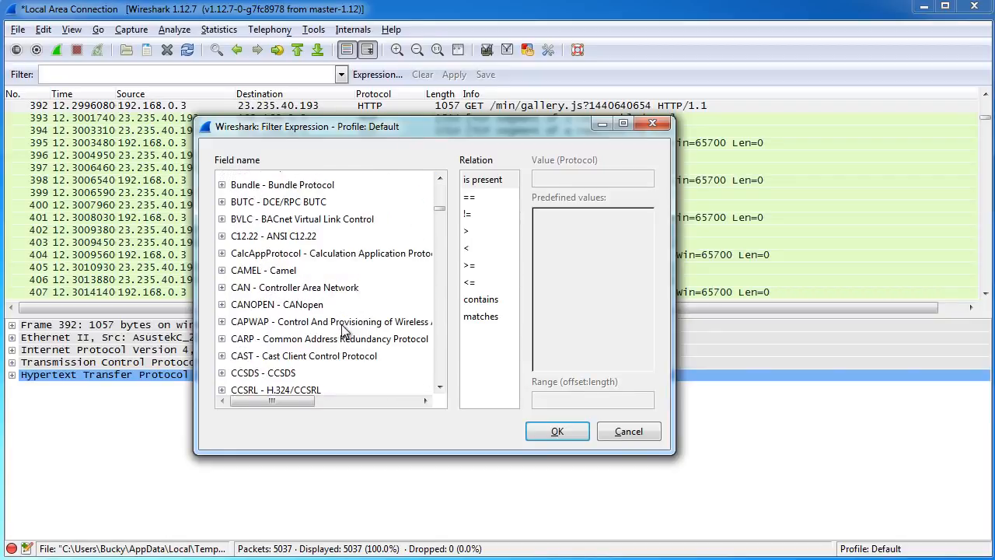
Find HTTP - Hypertext Transfer Protocol in the field name list, expand it, and look through its available fields
{"action": "left_click", "coordinate": [331, 339]}
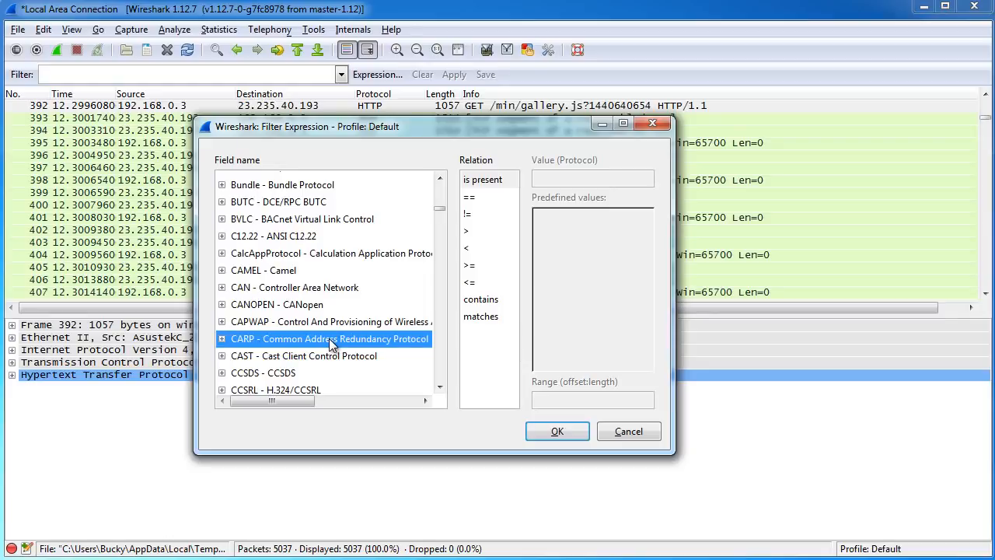
{"action": "type", "text": "http"}
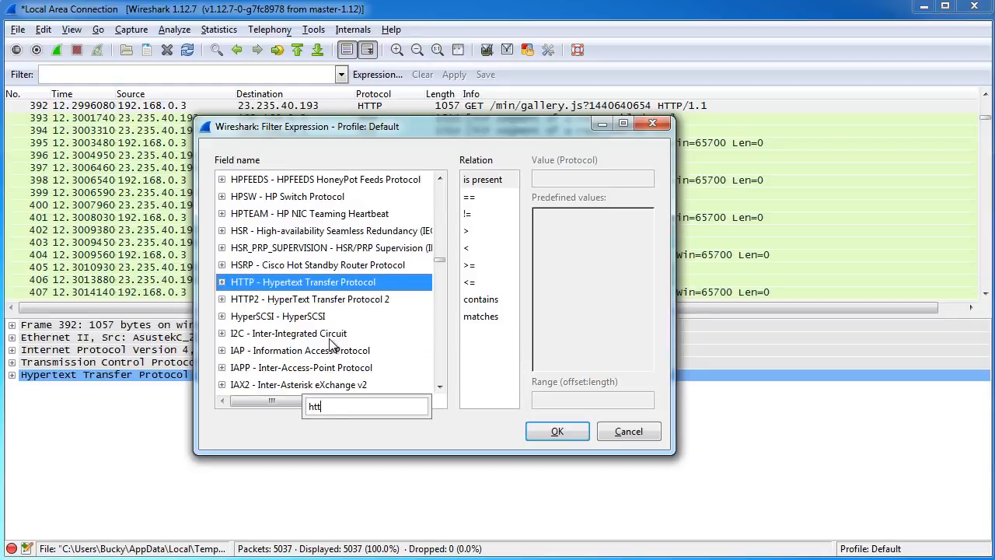
{"action": "left_click", "coordinate": [223, 287]}
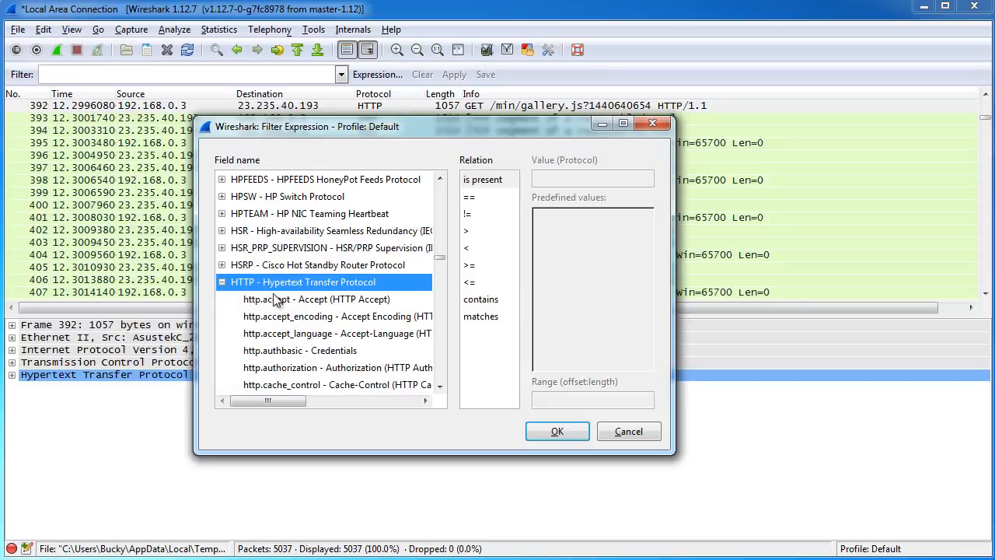
{"action": "scroll", "coordinate": [311, 296], "scroll_direction": "down", "scroll_amount": 10}
{"action": "scroll", "coordinate": [315, 296], "scroll_direction": "down", "scroll_amount": 4}
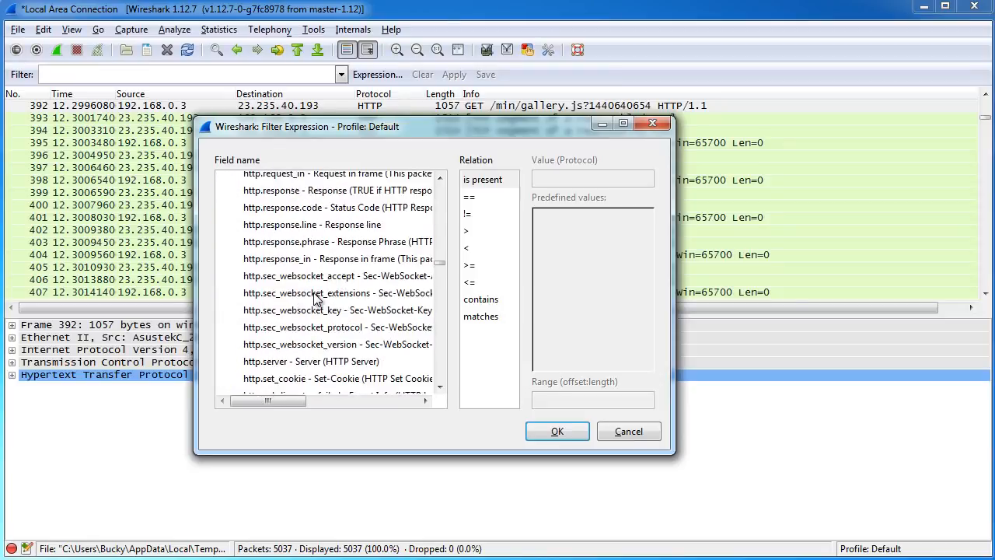
{"action": "scroll", "coordinate": [310, 294], "scroll_direction": "up", "scroll_amount": 8}
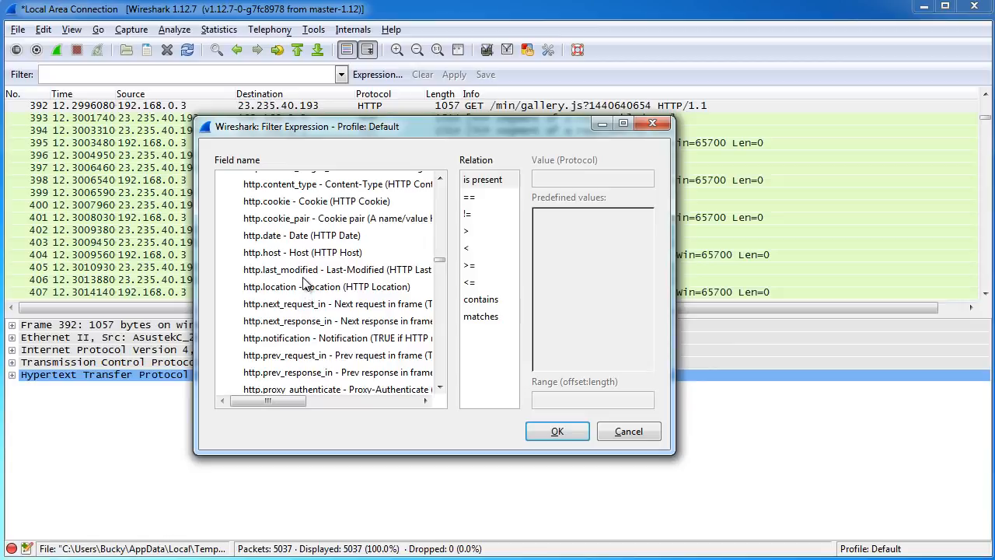
Try the ==, < and > relations in the filter expression builder to examine the comparison operators
{"action": "left_click", "coordinate": [479, 199]}
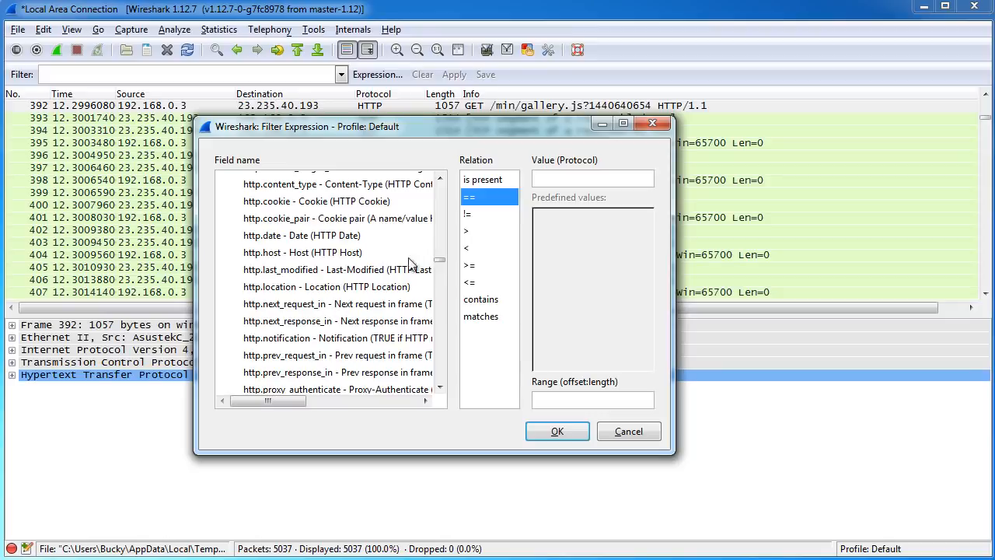
{"action": "left_click", "coordinate": [468, 232]}
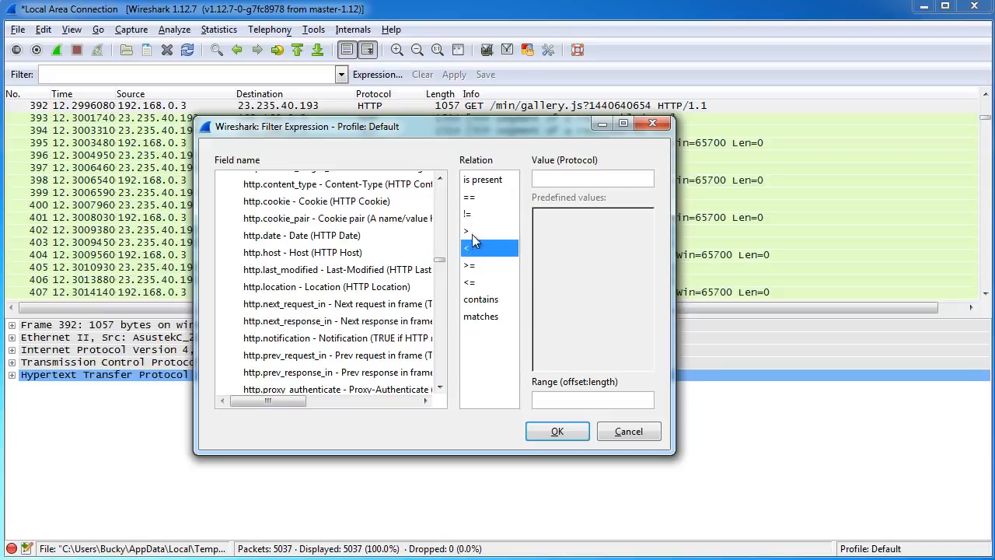
{"action": "left_click", "coordinate": [475, 248]}
{"action": "left_click", "coordinate": [471, 232]}
{"action": "scroll", "coordinate": [326, 255], "scroll_direction": "down", "scroll_amount": 1}
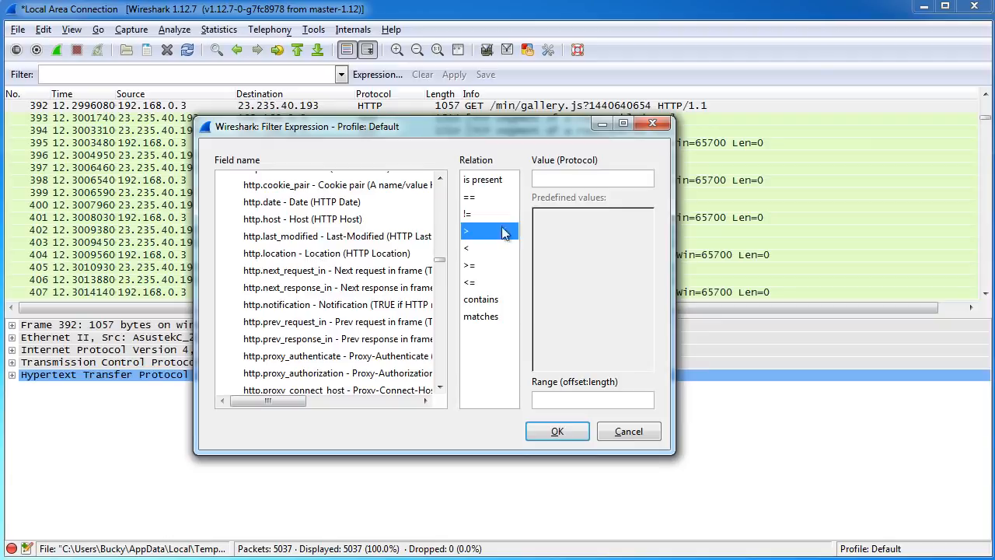
{"action": "left_click", "coordinate": [474, 249]}
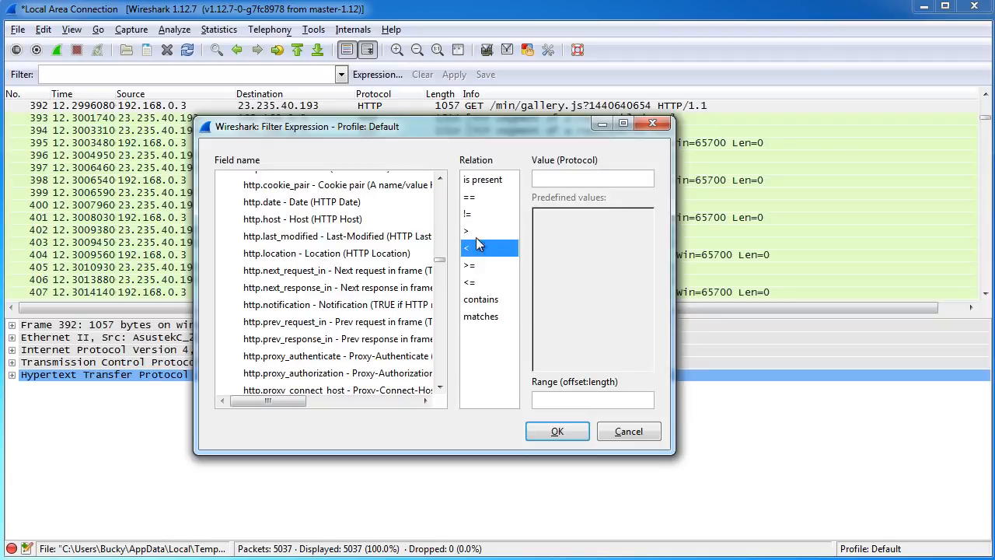
{"action": "left_click", "coordinate": [477, 232]}
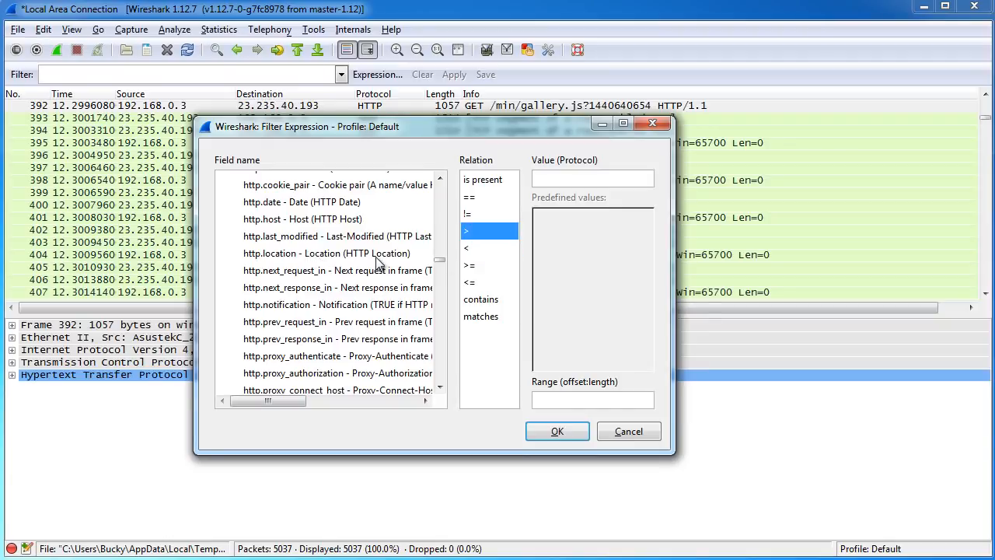
Check the is present, ==, matches and contains relations, then close the expression builder without creating a filter
{"action": "left_click_drag", "start_coordinate": [457, 132], "coordinate": [462, 226]}
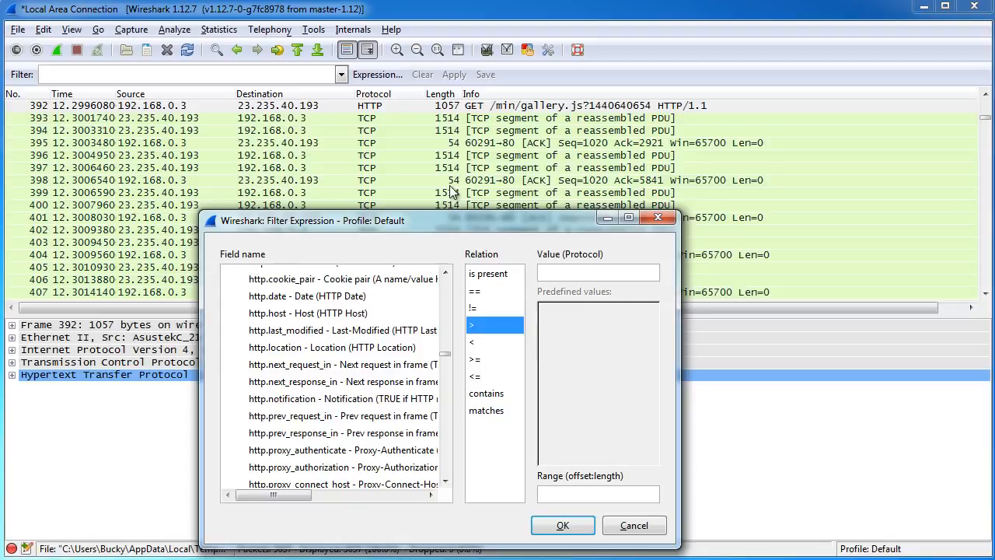
{"action": "left_click_drag", "start_coordinate": [476, 220], "coordinate": [466, 141]}
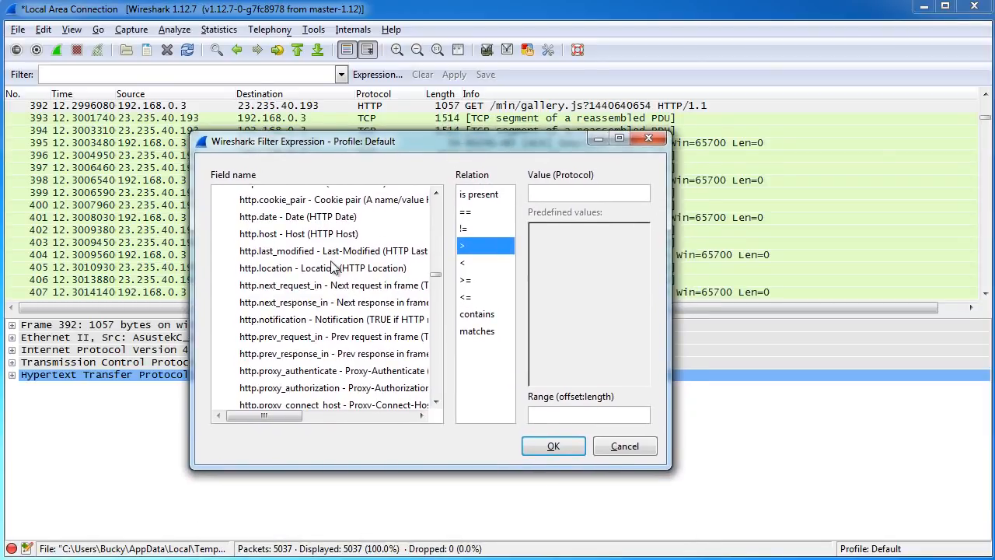
{"action": "scroll", "coordinate": [334, 272], "scroll_direction": "up", "scroll_amount": 2}
{"action": "left_click", "coordinate": [478, 198]}
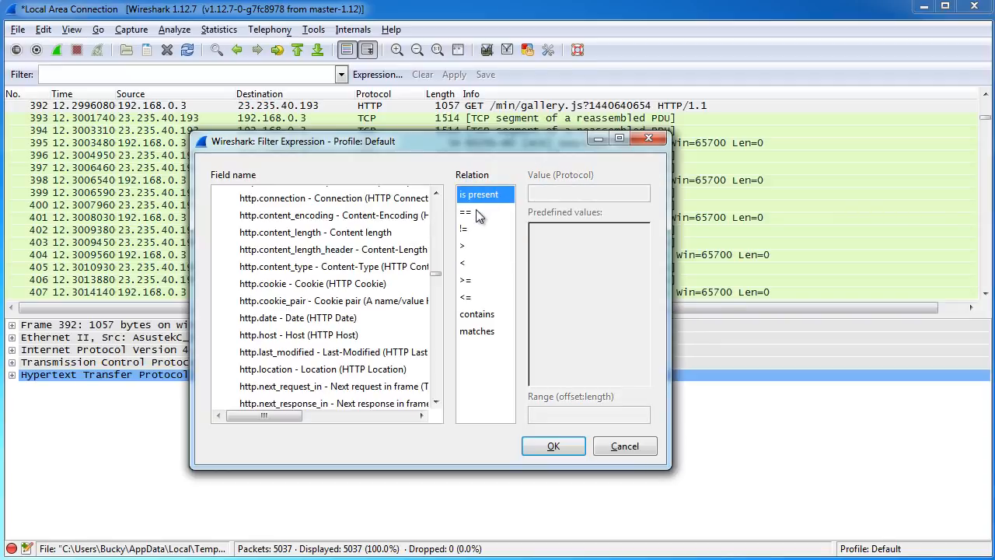
{"action": "left_click", "coordinate": [476, 214]}
{"action": "left_click", "coordinate": [475, 332]}
{"action": "left_click", "coordinate": [477, 314]}
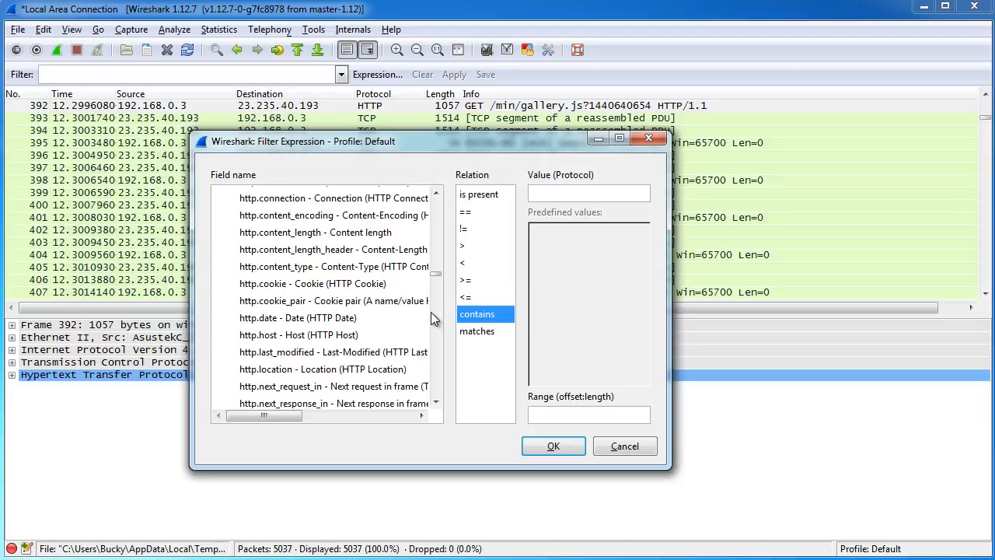
{"action": "left_click", "coordinate": [655, 138]}
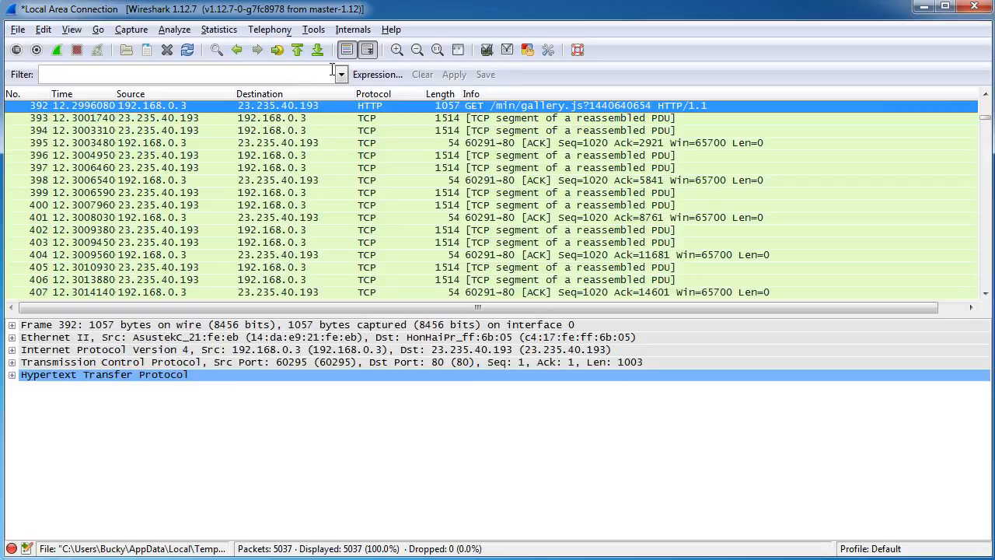
Review the recently used display filters and recall http.request.method == "GET" into the filter field
{"action": "left_click", "coordinate": [307, 74]}
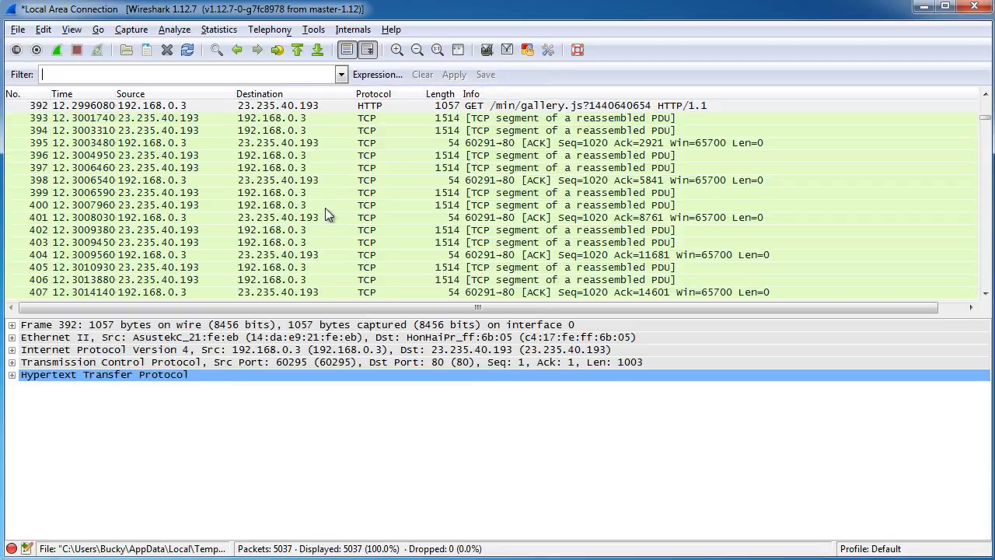
{"action": "left_click", "coordinate": [340, 73]}
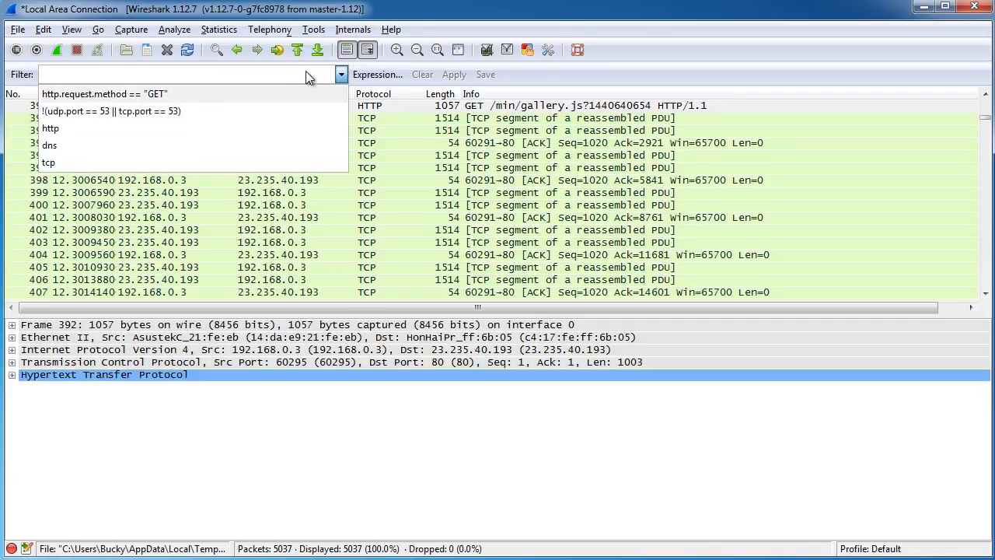
{"action": "left_click", "coordinate": [340, 75]}
{"action": "left_click", "coordinate": [340, 75]}
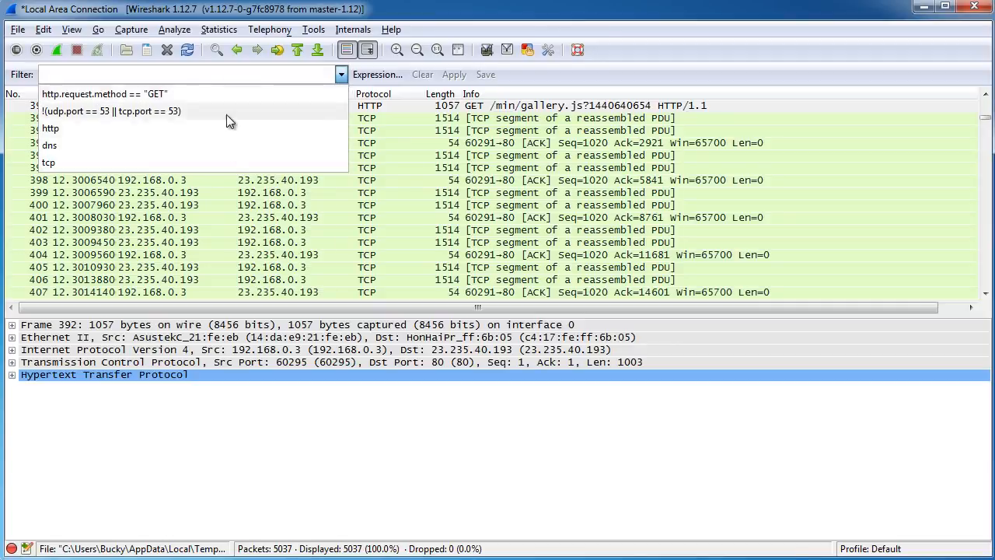
{"action": "left_click", "coordinate": [342, 73]}
{"action": "left_click", "coordinate": [342, 73]}
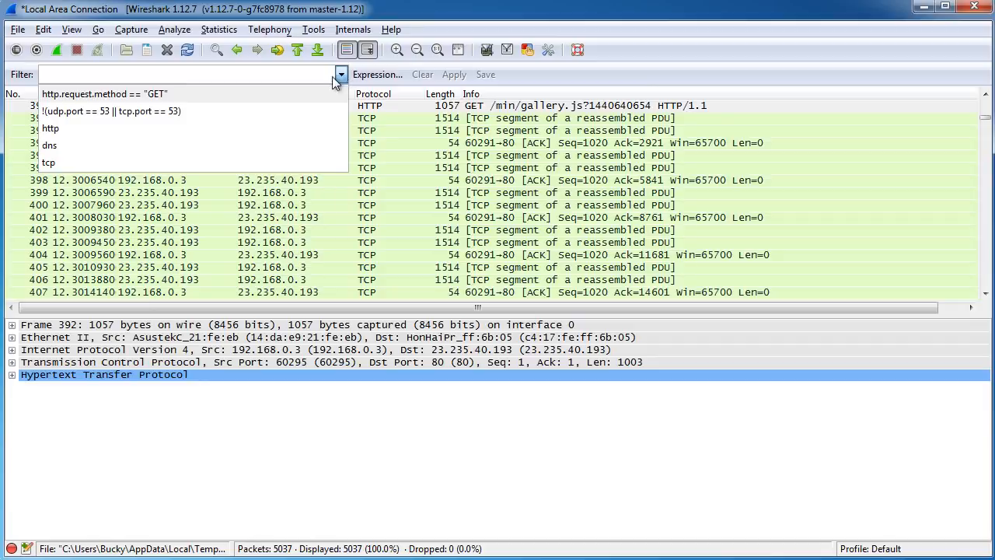
{"action": "left_click", "coordinate": [81, 95]}
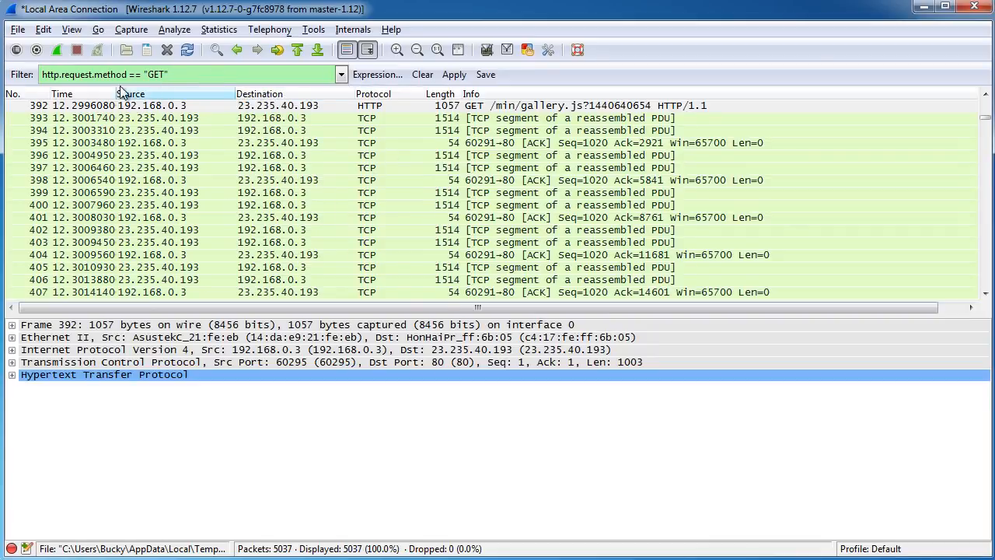
Copy the http.request.method == "GET" expression, and enclose the original in parentheses in the display filter
{"action": "left_click_drag", "start_coordinate": [171, 75], "coordinate": [18, 81]}
{"action": "right_click", "coordinate": [89, 78]}
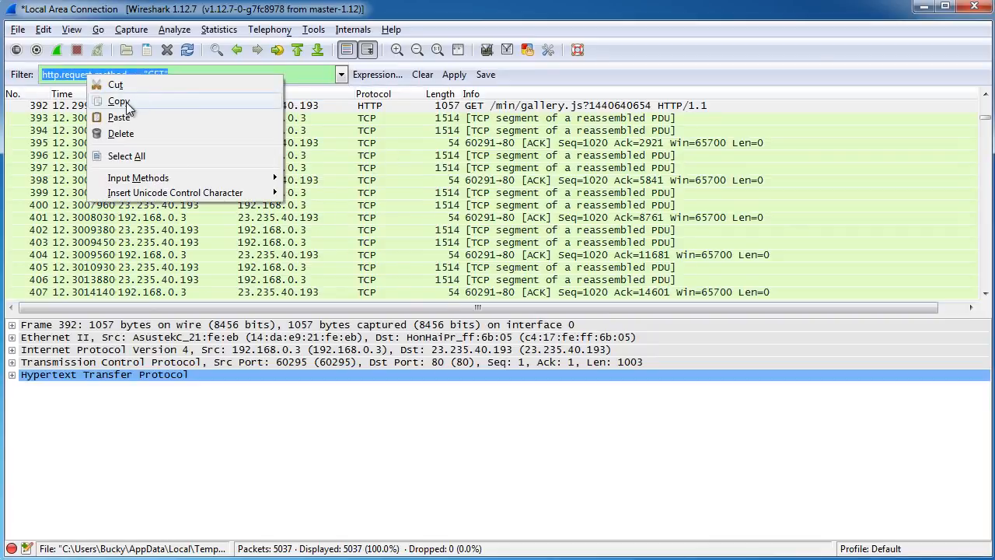
{"action": "left_click", "coordinate": [128, 98]}
{"action": "left_click", "coordinate": [229, 70]}
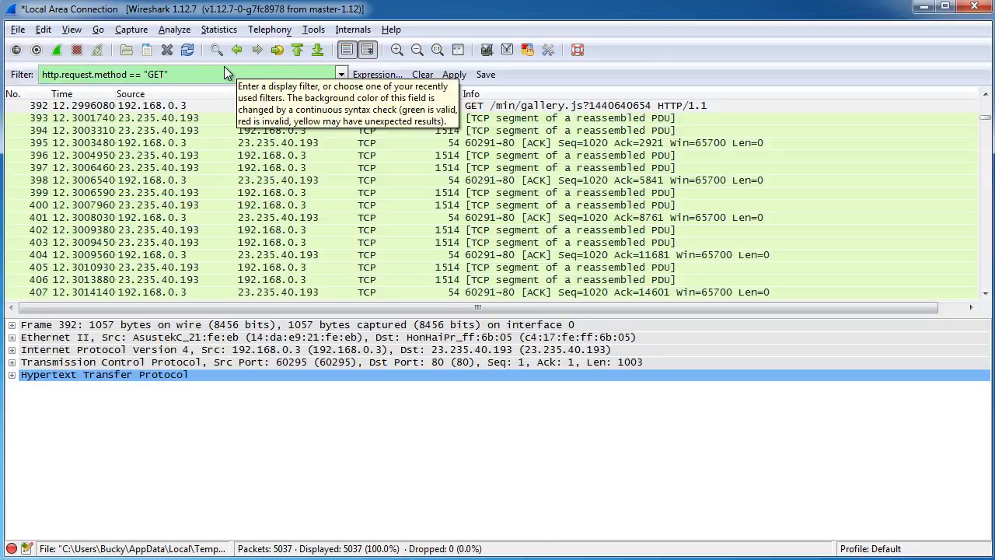
{"action": "type", "text": ")"}
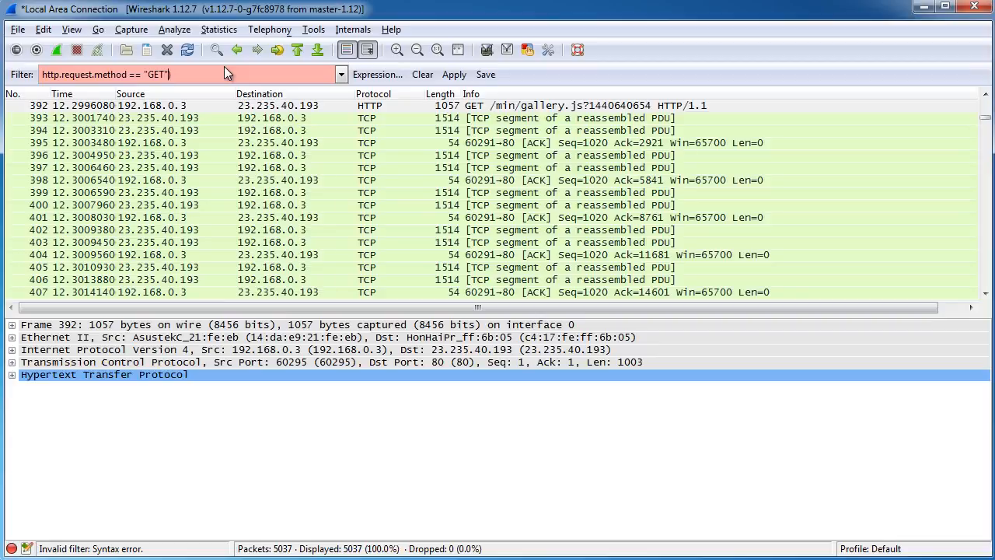
{"action": "type", "text": "("}
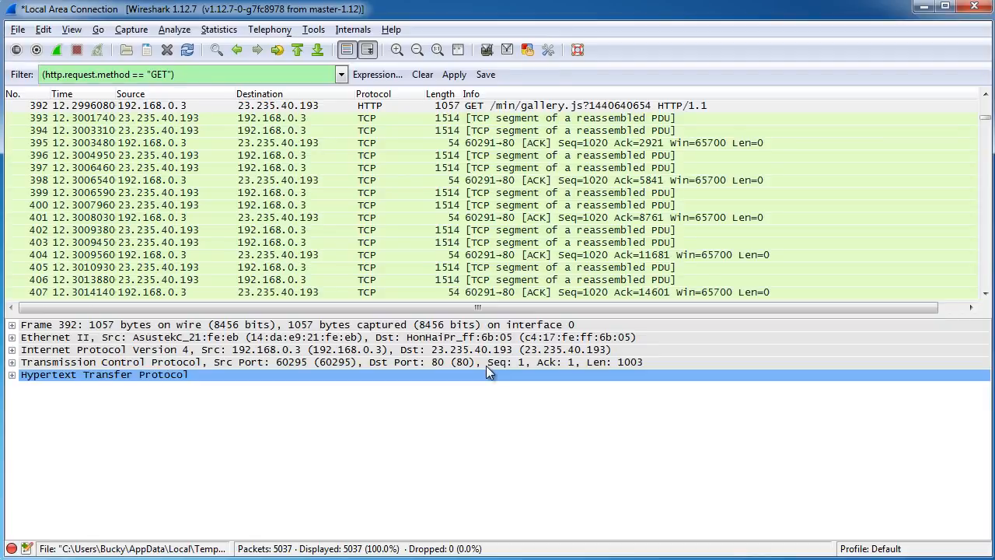
Append || (http.request.method == "POST") to the display filter, reusing the copied GET expression
{"action": "type", "text": "|"}
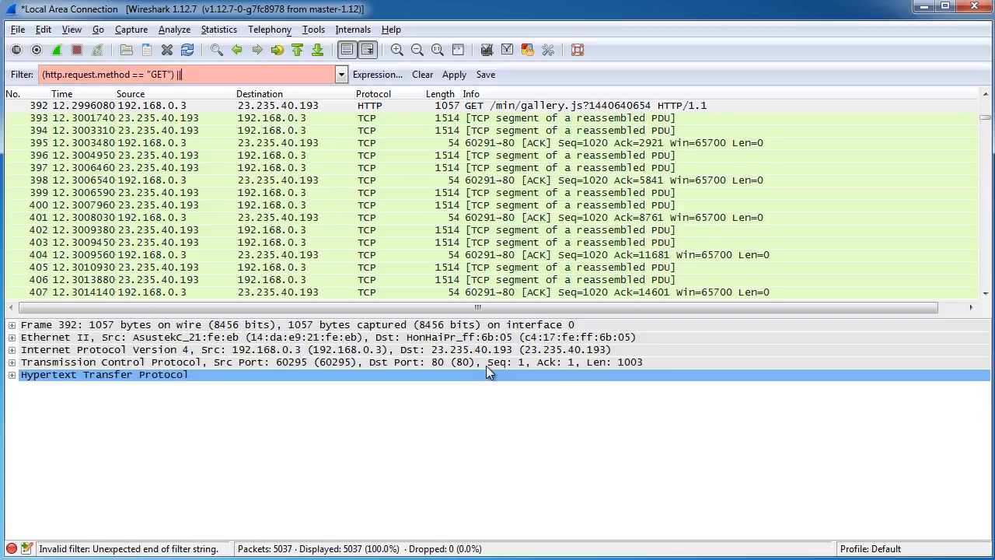
{"action": "type", "text": "| ("}
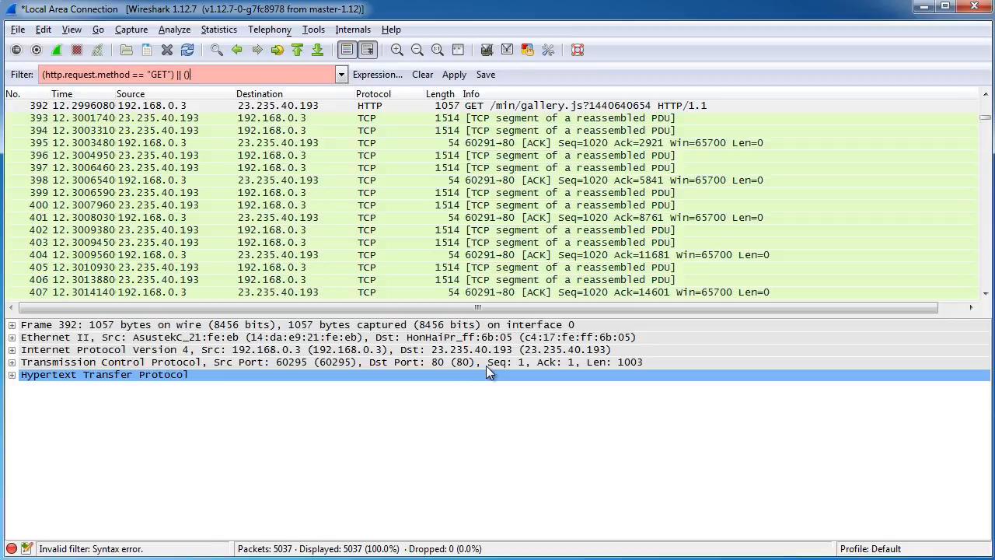
{"action": "key", "text": "ctrl+v"}
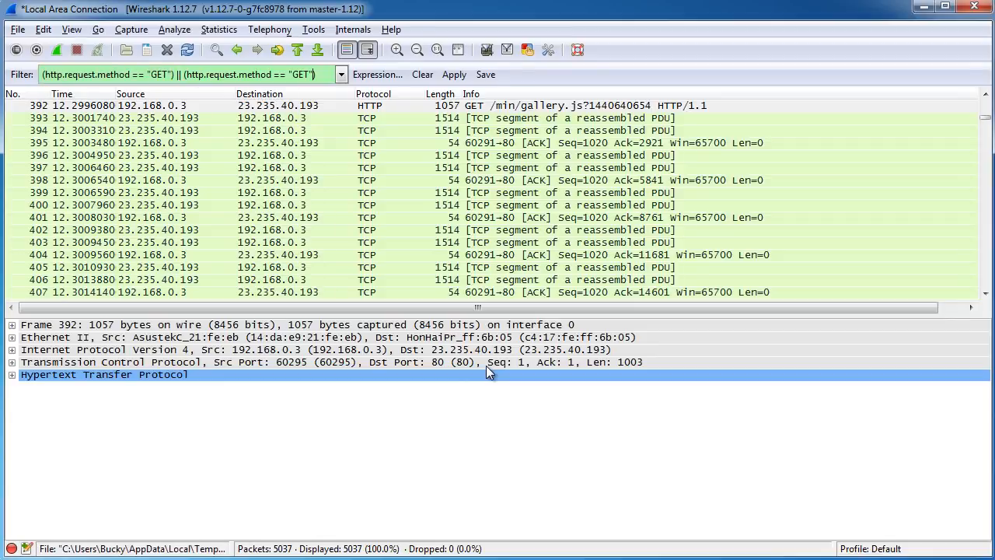
{"action": "key", "text": "BackSpace"}
{"action": "key", "text": "BackSpace"}
{"action": "key", "text": "BackSpace"}
{"action": "type", "text": "POST"}
Check the GET and POST values in the combined display filter and apply it to the captured packets
{"action": "double_click", "coordinate": [158, 74]}
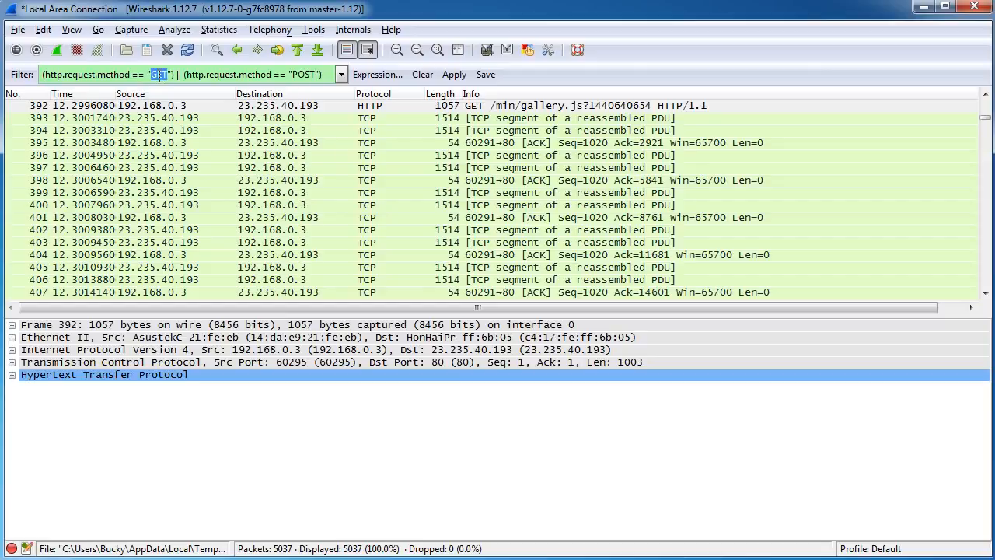
{"action": "double_click", "coordinate": [303, 73]}
{"action": "left_click", "coordinate": [454, 74]}
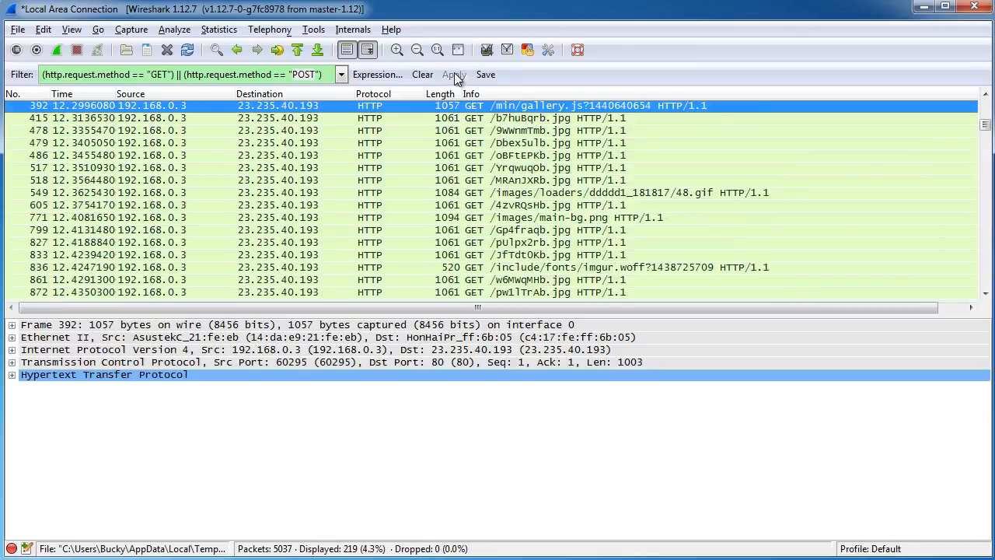
Look through the packets matched by the combined GET or POST filter, then return to the start of the list
{"action": "scroll", "coordinate": [439, 226], "scroll_direction": "down", "scroll_amount": 12}
{"action": "scroll", "coordinate": [439, 226], "scroll_direction": "down", "scroll_amount": 20}
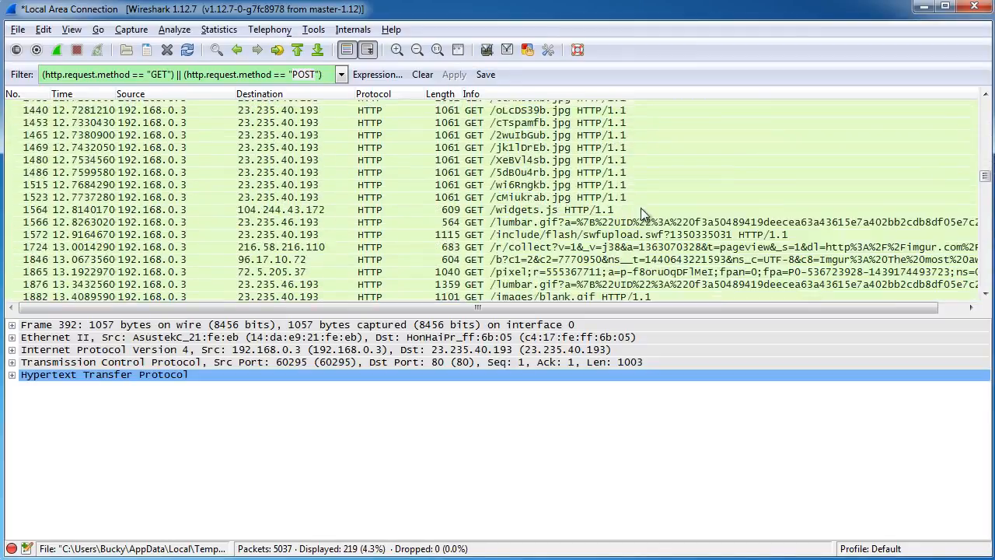
{"action": "scroll", "coordinate": [778, 241], "scroll_direction": "down", "scroll_amount": 3}
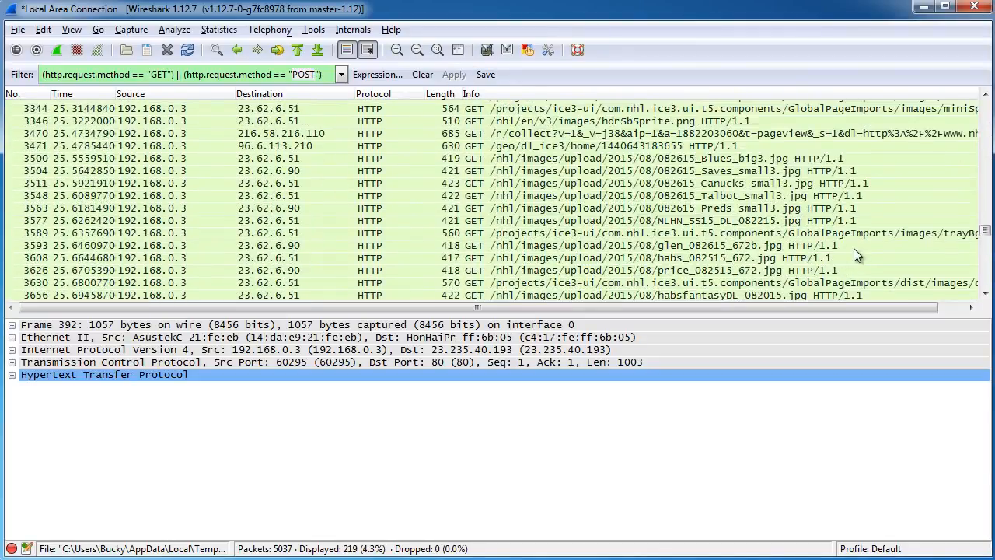
{"action": "scroll", "coordinate": [801, 249], "scroll_direction": "up", "scroll_amount": 20}
{"action": "scroll", "coordinate": [649, 248], "scroll_direction": "up", "scroll_amount": 15}
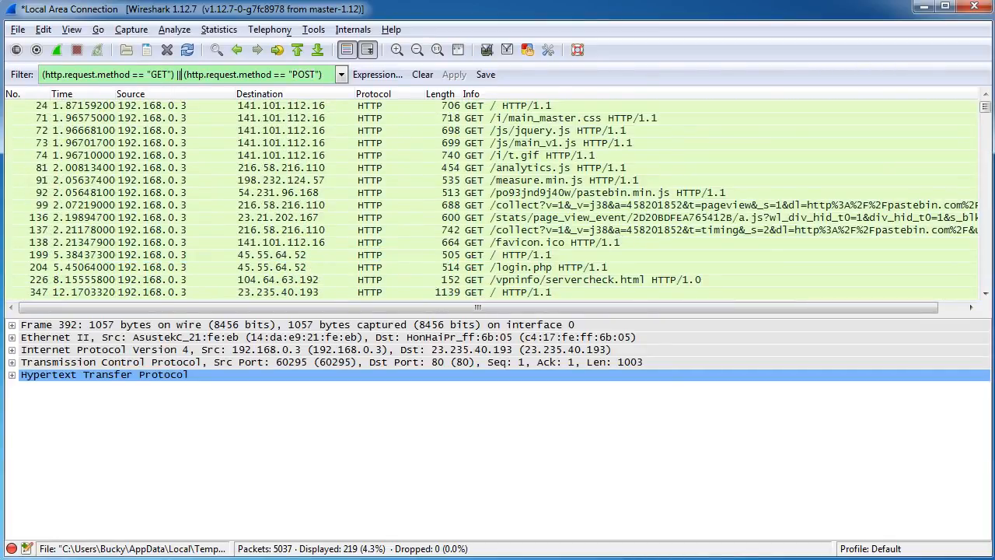
Replace the || operator between the GET and POST conditions with && and check both method values
{"action": "left_click", "coordinate": [178, 73]}
{"action": "key", "text": "BackSpace"}
{"action": "type", "text": "&&"}
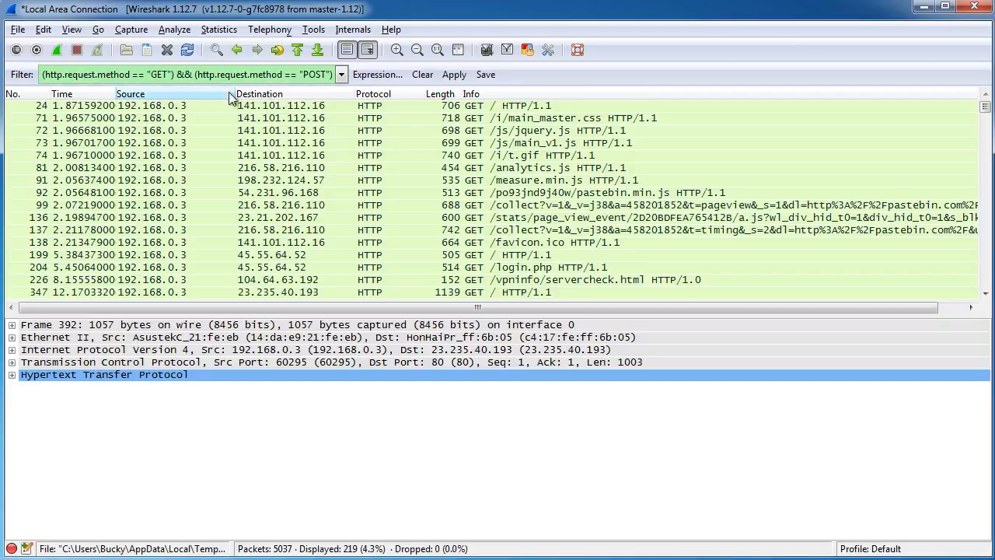
{"action": "double_click", "coordinate": [159, 74]}
{"action": "double_click", "coordinate": [315, 74]}
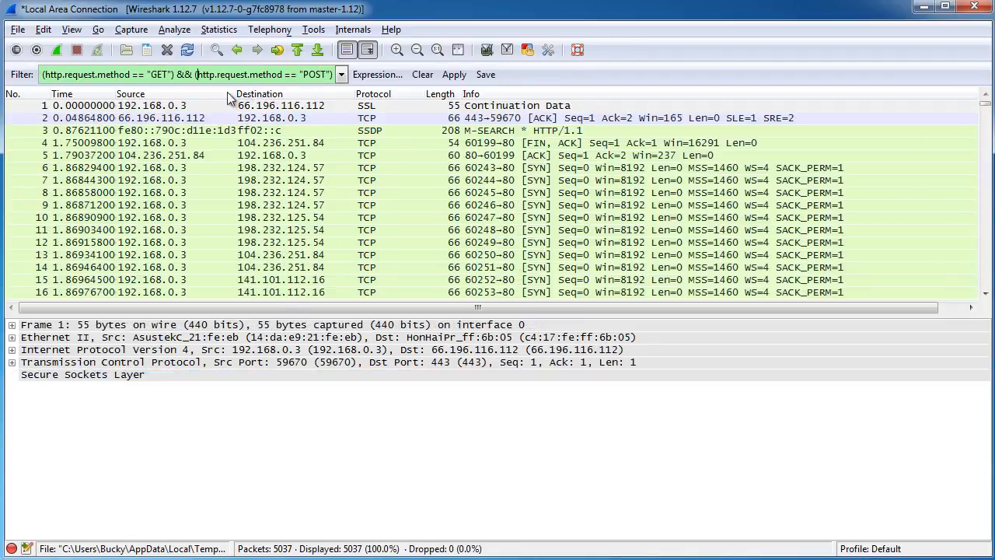
Change the operator between the GET and POST conditions back to ||
{"action": "left_click", "coordinate": [194, 77]}
{"action": "key", "text": "BackSpace"}
{"action": "key", "text": "BackSpace"}
{"action": "type", "text": "||"}
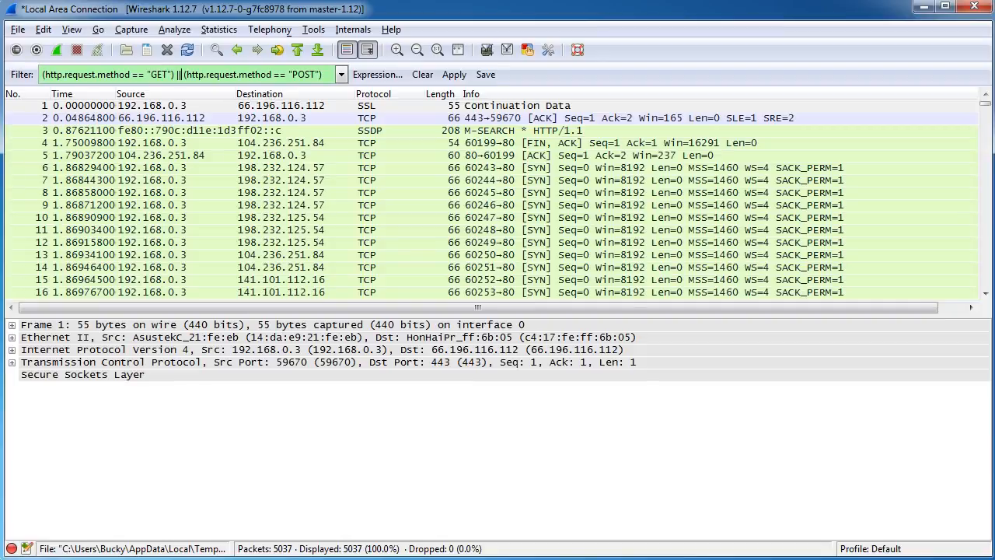
Switch the operator in the combined display filter to && and back to || to compare the two forms
{"action": "key", "text": "BackSpace"}
{"action": "key", "text": "BackSpace"}
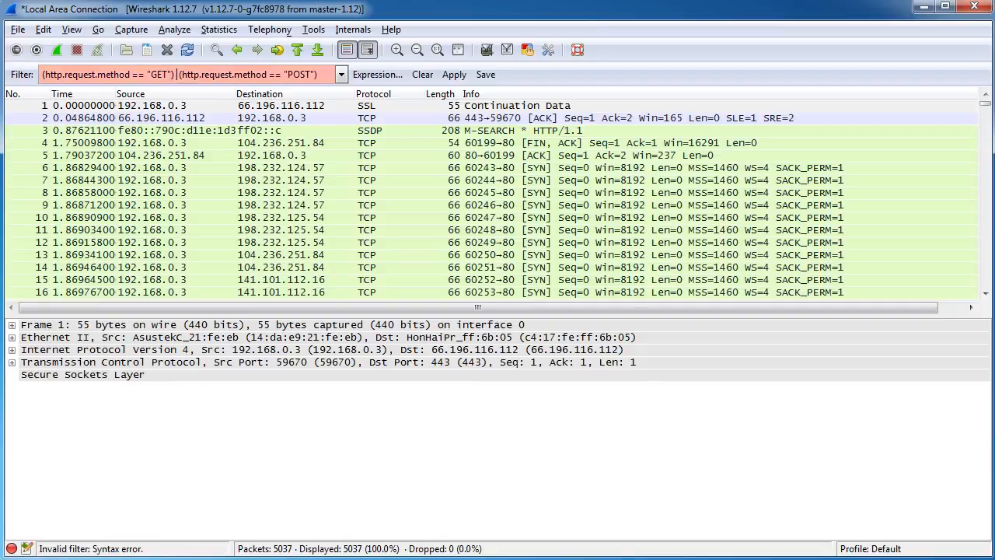
{"action": "type", "text": "&&"}
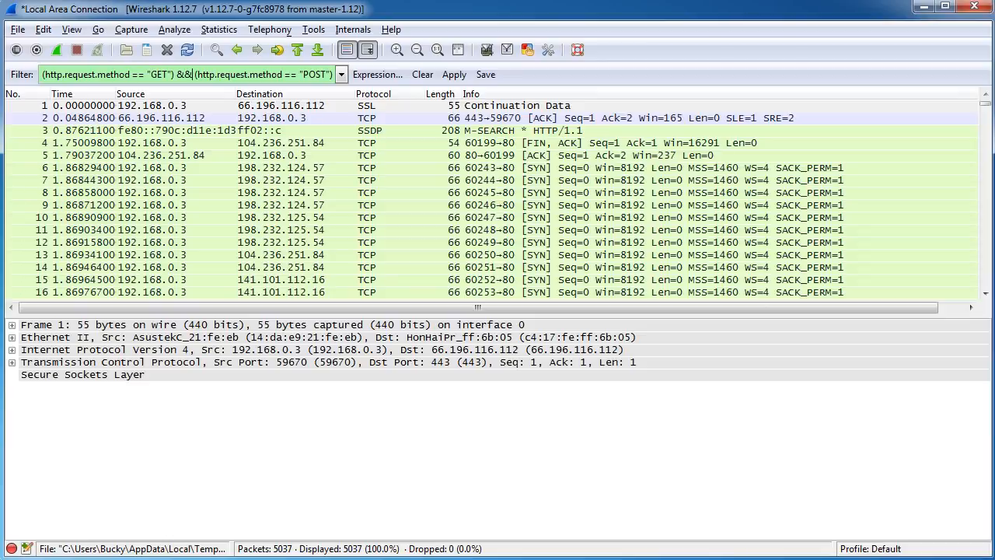
{"action": "key", "text": "BackSpace"}
{"action": "key", "text": "BackSpace"}
{"action": "type", "text": "||"}
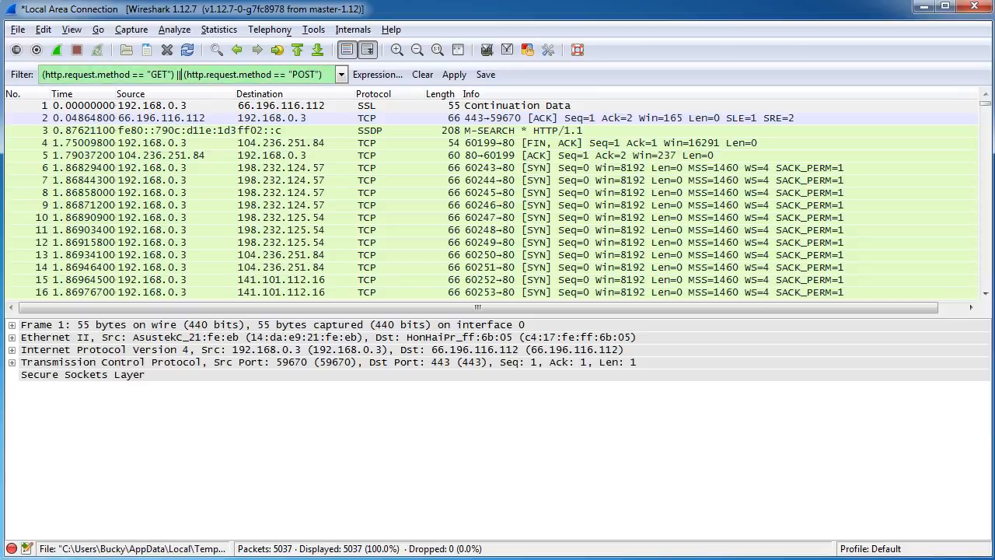
Highlight the GET condition and the POST condition in turn on either side of the || operator
{"action": "left_click_drag", "start_coordinate": [174, 75], "coordinate": [29, 77]}
{"action": "left_click_drag", "start_coordinate": [183, 75], "coordinate": [322, 75]}
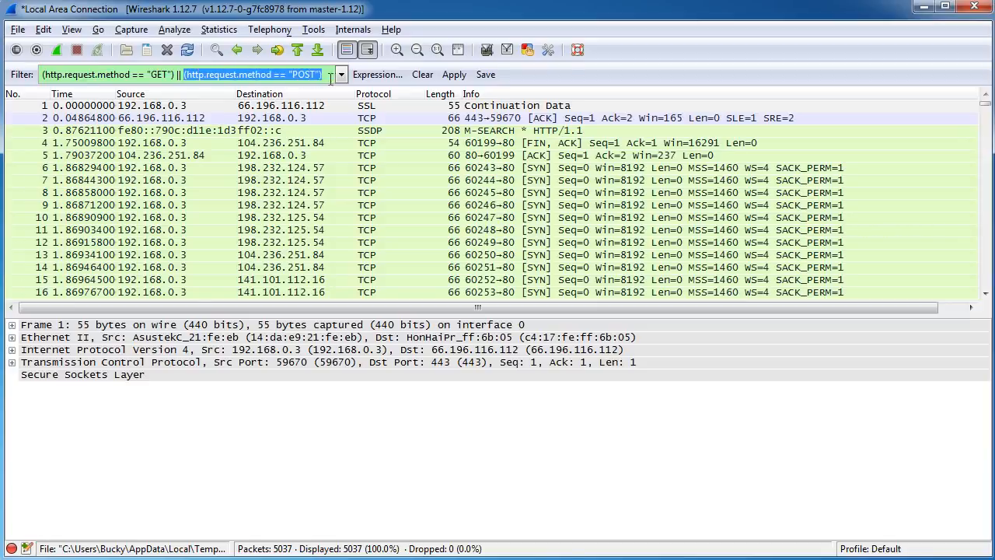
{"action": "left_click", "coordinate": [288, 74]}
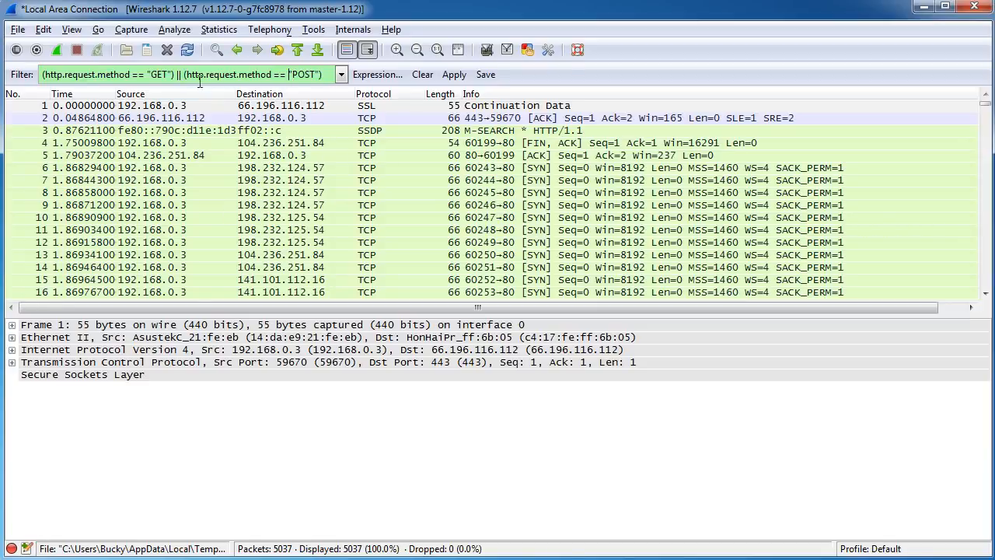
{"action": "left_click_drag", "start_coordinate": [176, 74], "coordinate": [5, 75]}
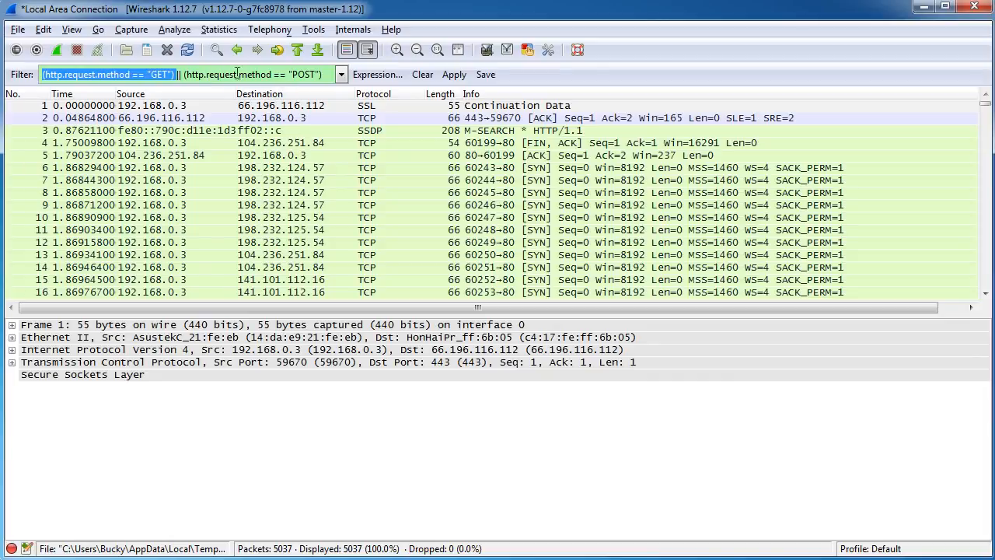
{"action": "left_click", "coordinate": [215, 75]}
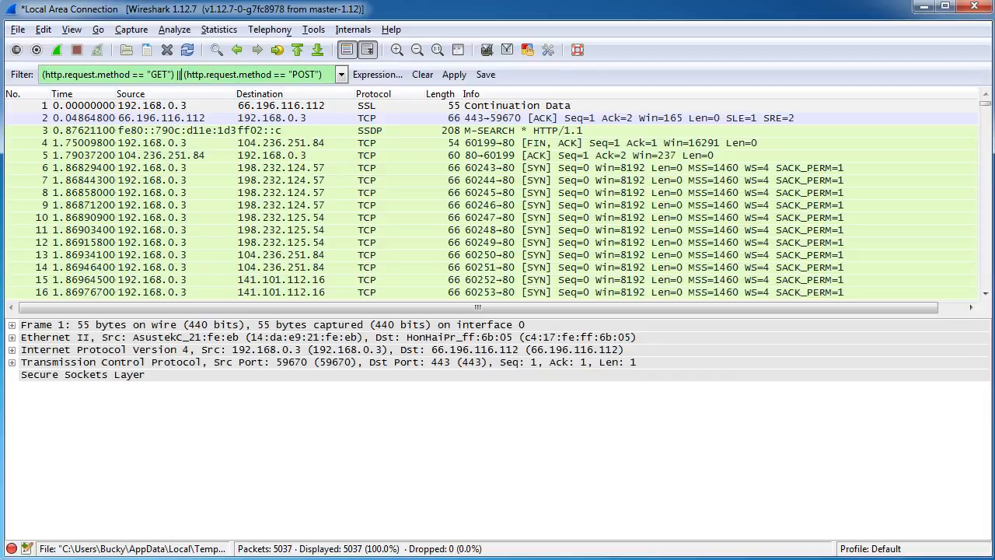
Replace || with && so the filter requires both GET and POST, and apply it to the captured packets
{"action": "key", "text": "BackSpace"}
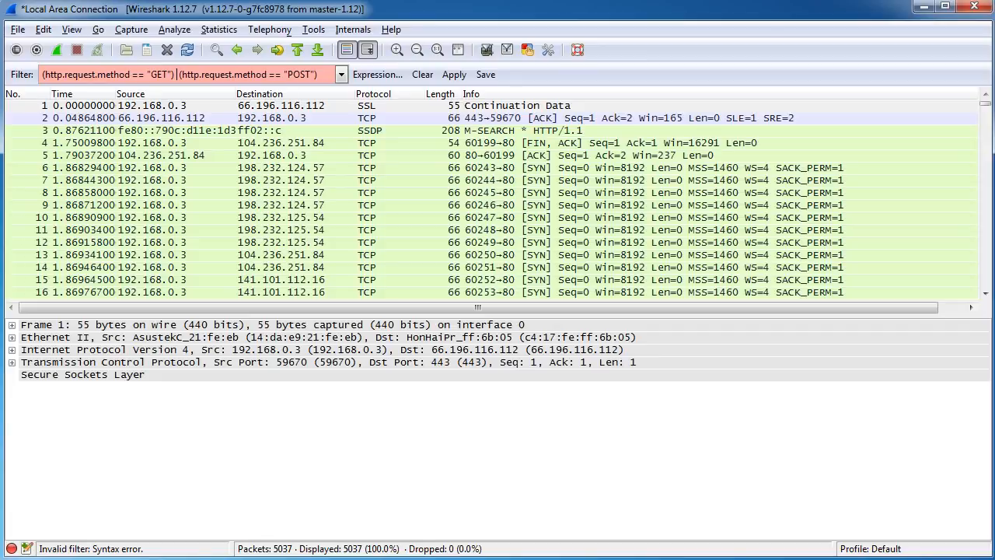
{"action": "type", "text": "&&"}
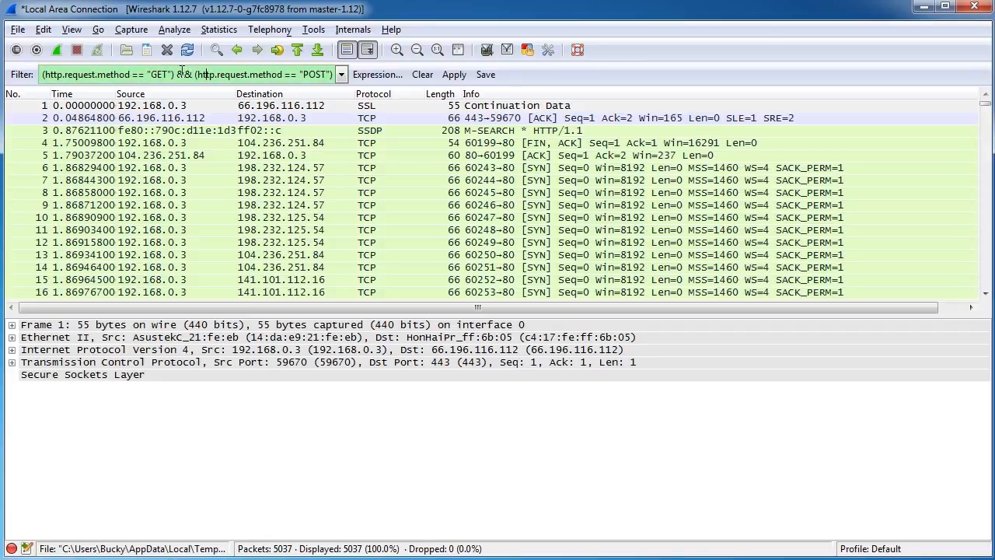
{"action": "left_click_drag", "start_coordinate": [176, 73], "coordinate": [40, 76]}
{"action": "left_click_drag", "start_coordinate": [194, 74], "coordinate": [351, 74]}
{"action": "left_click", "coordinate": [223, 73]}
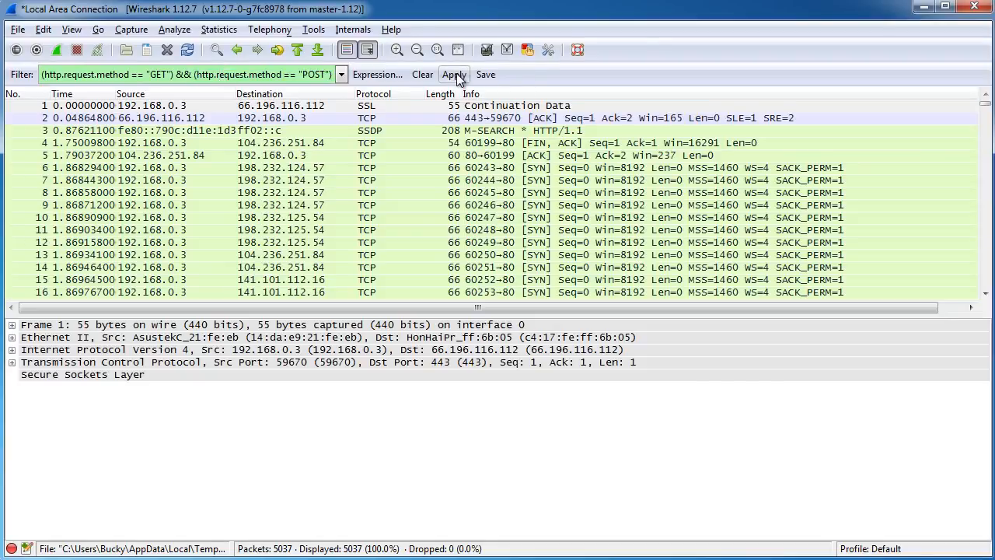
{"action": "left_click", "coordinate": [456, 75]}
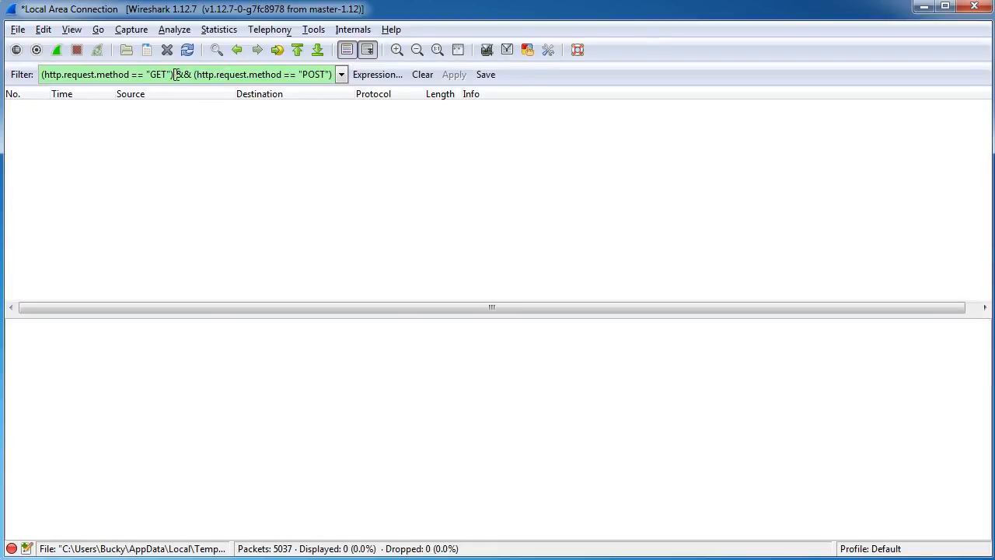
Recheck the GET and POST conditions joined by &&, and clear the display filter
{"action": "left_click_drag", "start_coordinate": [176, 73], "coordinate": [41, 76]}
{"action": "left_click_drag", "start_coordinate": [194, 74], "coordinate": [333, 75]}
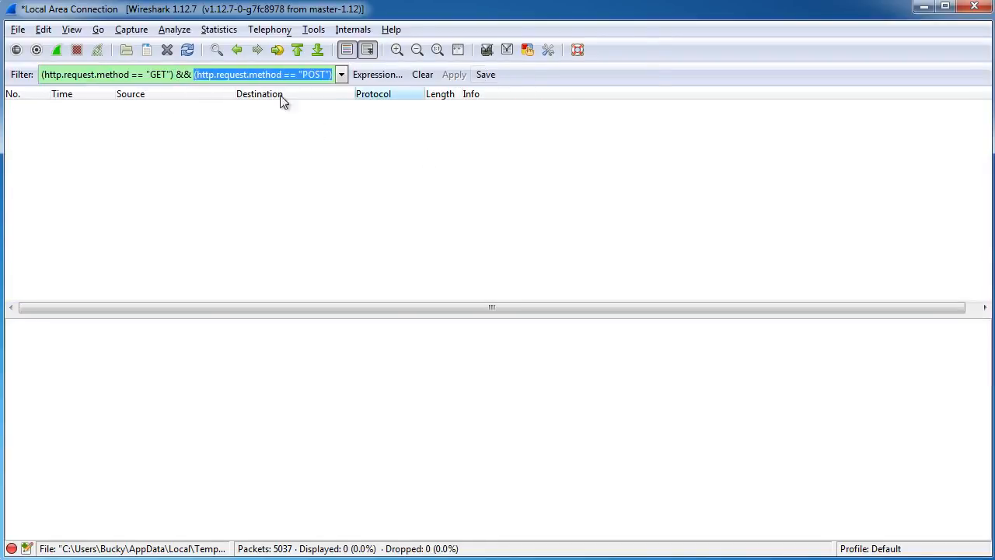
{"action": "left_click", "coordinate": [206, 74]}
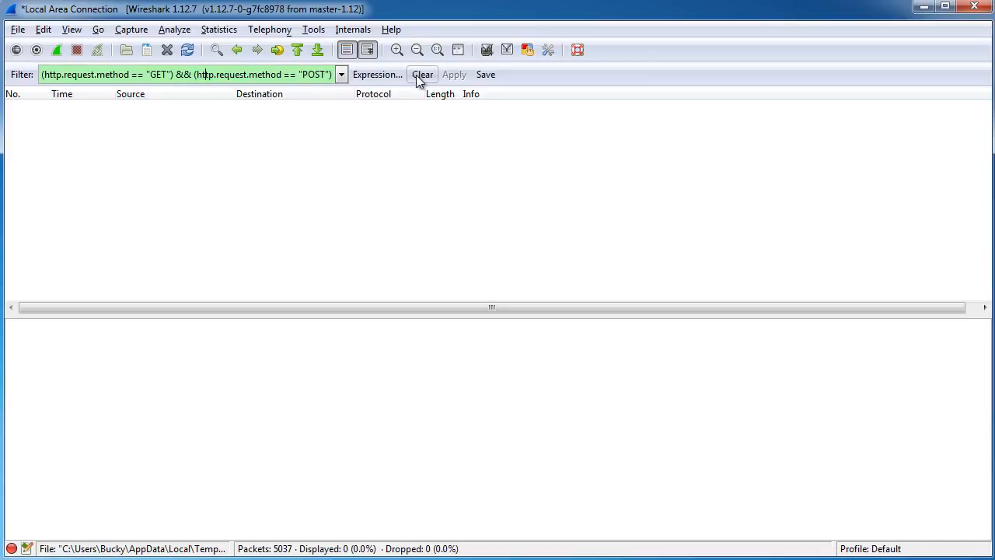
{"action": "left_click", "coordinate": [418, 76]}
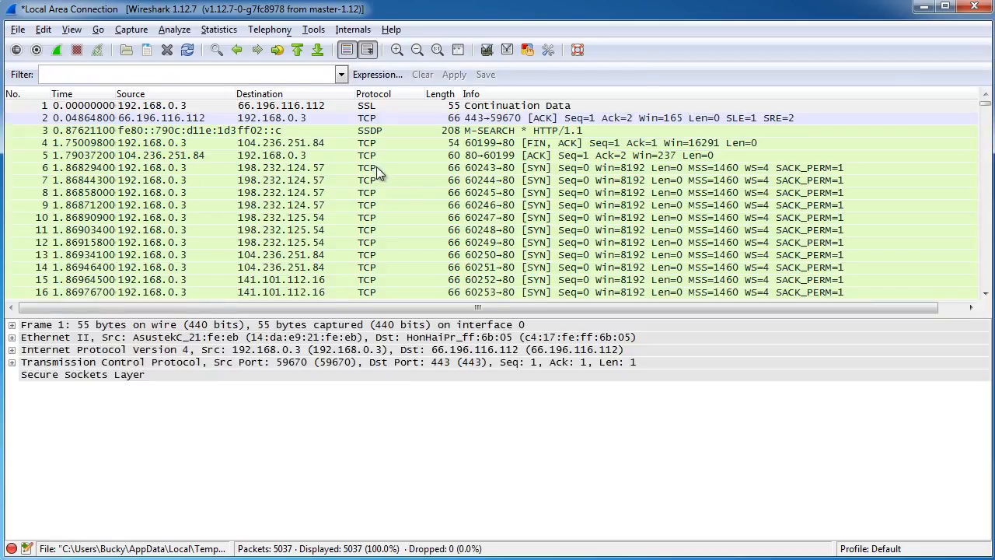
Look through the unfiltered packet list and select packet 3, the SSDP M-SEARCH request
{"action": "scroll", "coordinate": [391, 209], "scroll_direction": "down", "scroll_amount": 4}
{"action": "scroll", "coordinate": [395, 208], "scroll_direction": "up", "scroll_amount": 4}
{"action": "scroll", "coordinate": [397, 209], "scroll_direction": "down", "scroll_amount": 9}
{"action": "scroll", "coordinate": [414, 206], "scroll_direction": "up", "scroll_amount": 9}
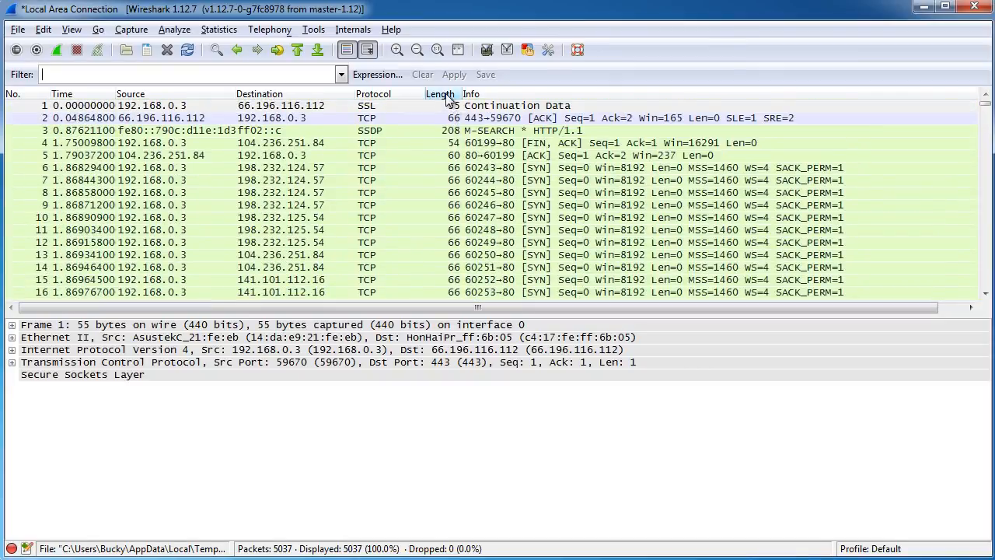
{"action": "left_click", "coordinate": [455, 131]}
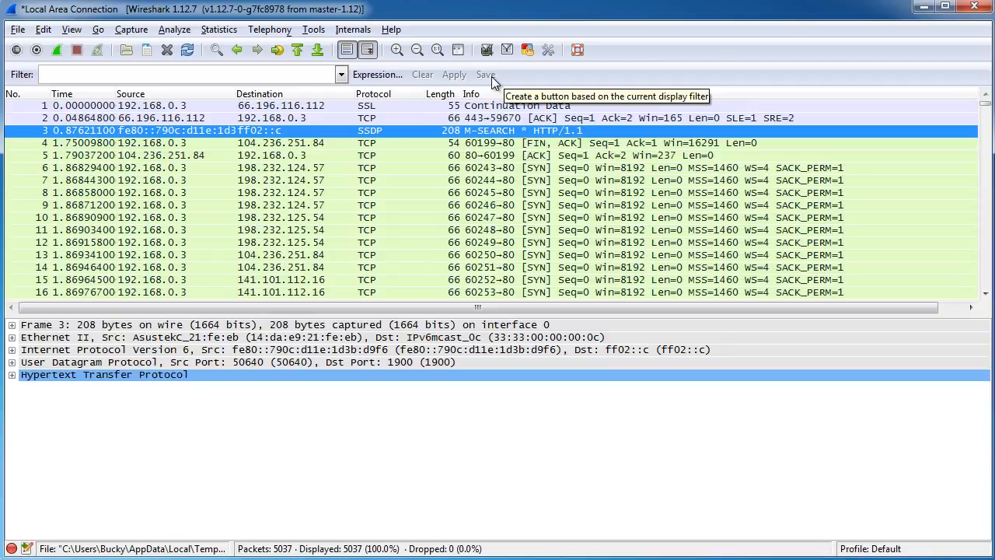
Open the saved display filters dialog, move it fully into view to examine the preset filters, and close it
{"action": "left_click", "coordinate": [153, 74]}
{"action": "left_click", "coordinate": [22, 74]}
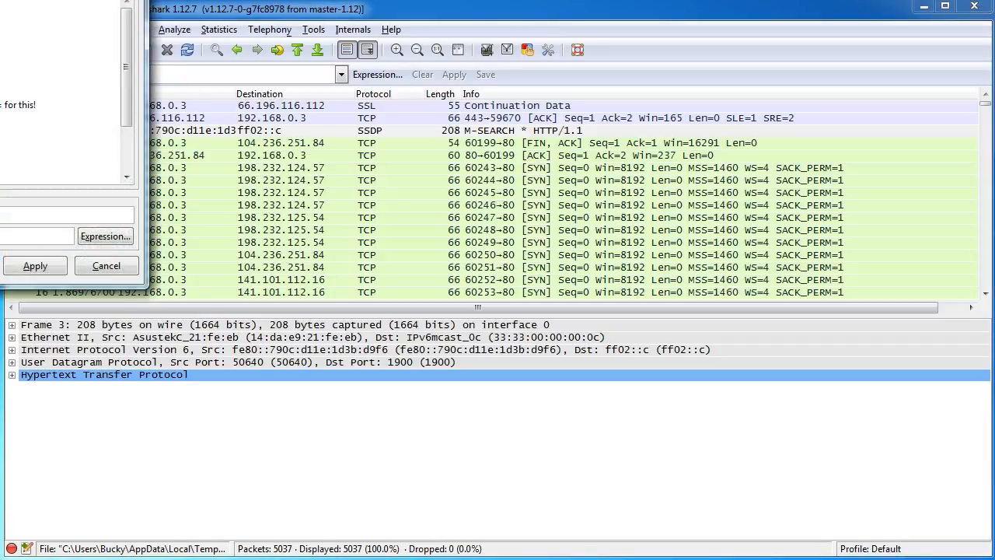
{"action": "left_click_drag", "start_coordinate": [9, 101], "coordinate": [480, 110]}
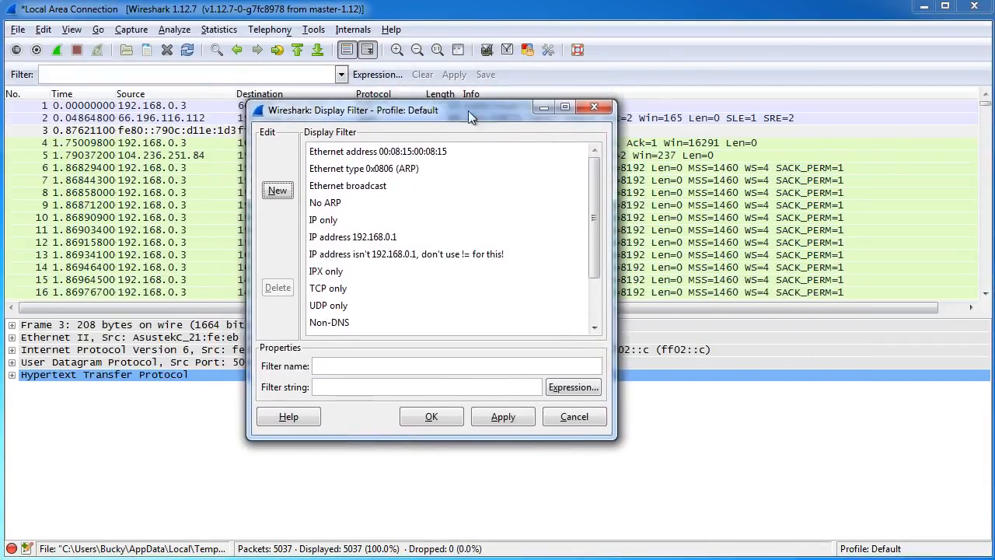
{"action": "left_click", "coordinate": [595, 108]}
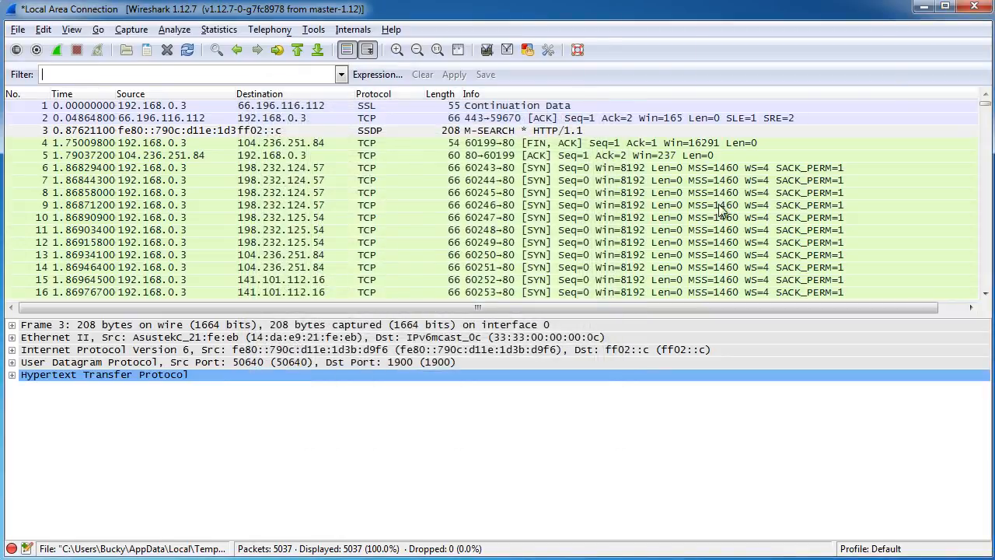